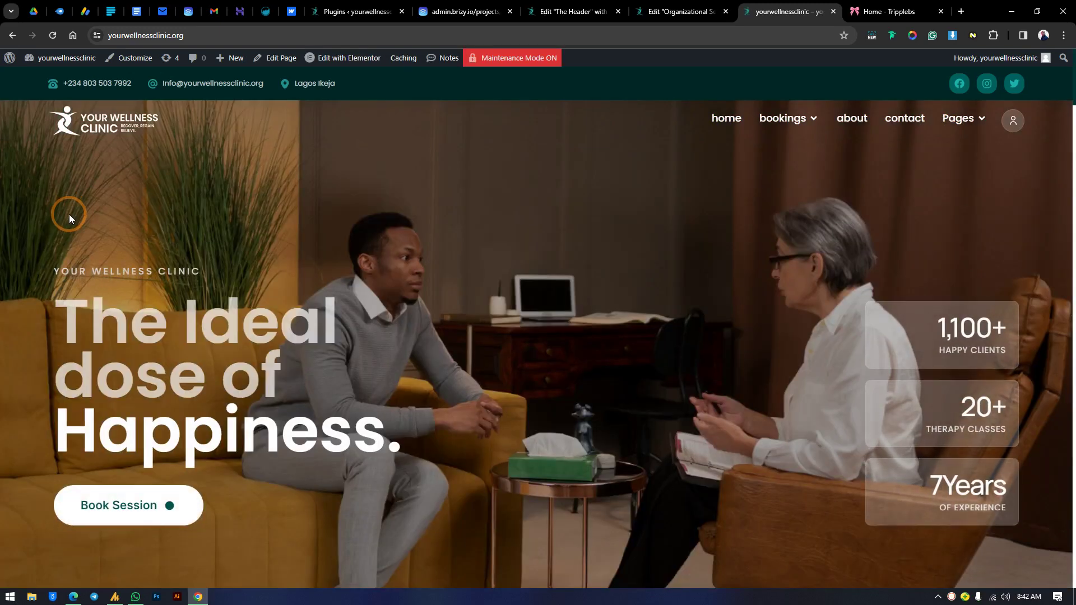
Scroll through the yourwellnessclinic homepage, then switch to the Home - Tripplebs tab
{"action": "scroll", "coordinate": [278, 231], "scroll_direction": "down", "scroll_amount": 10}
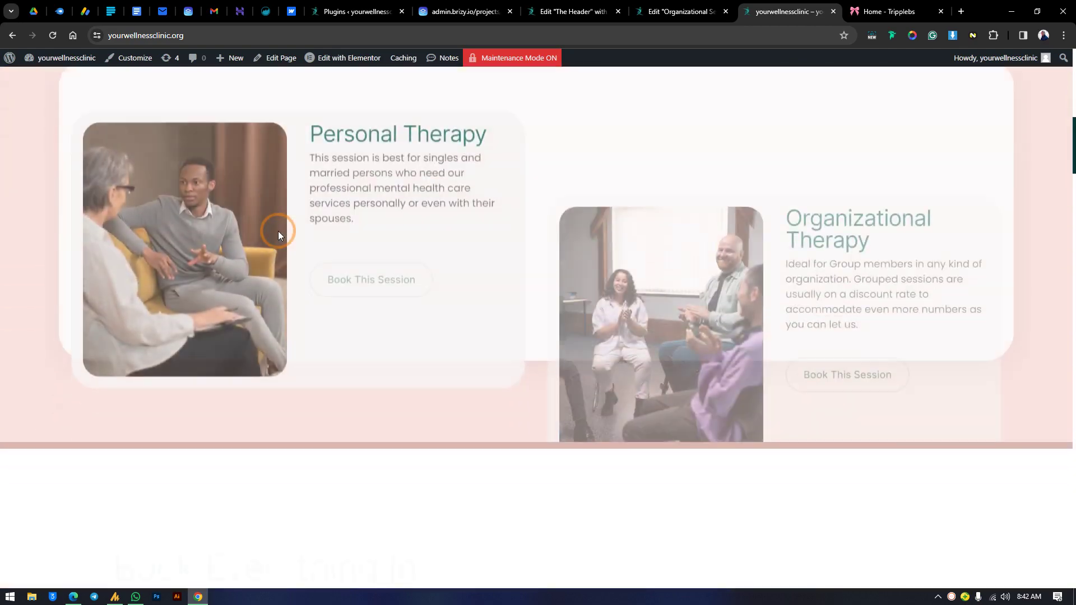
{"action": "scroll", "coordinate": [278, 231], "scroll_direction": "down", "scroll_amount": 14}
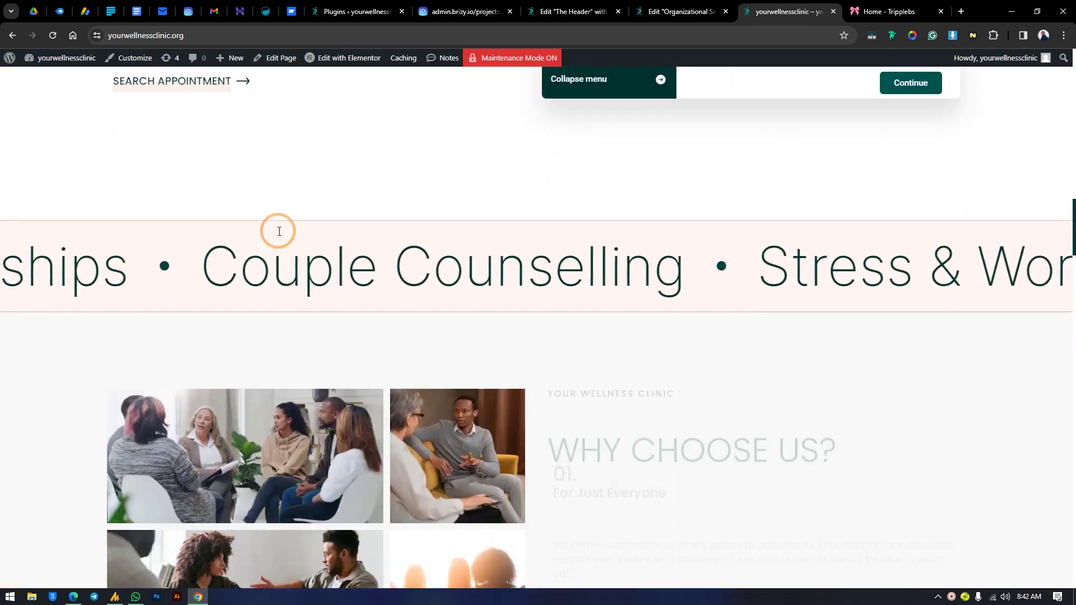
{"action": "scroll", "coordinate": [278, 231], "scroll_direction": "down", "scroll_amount": 12}
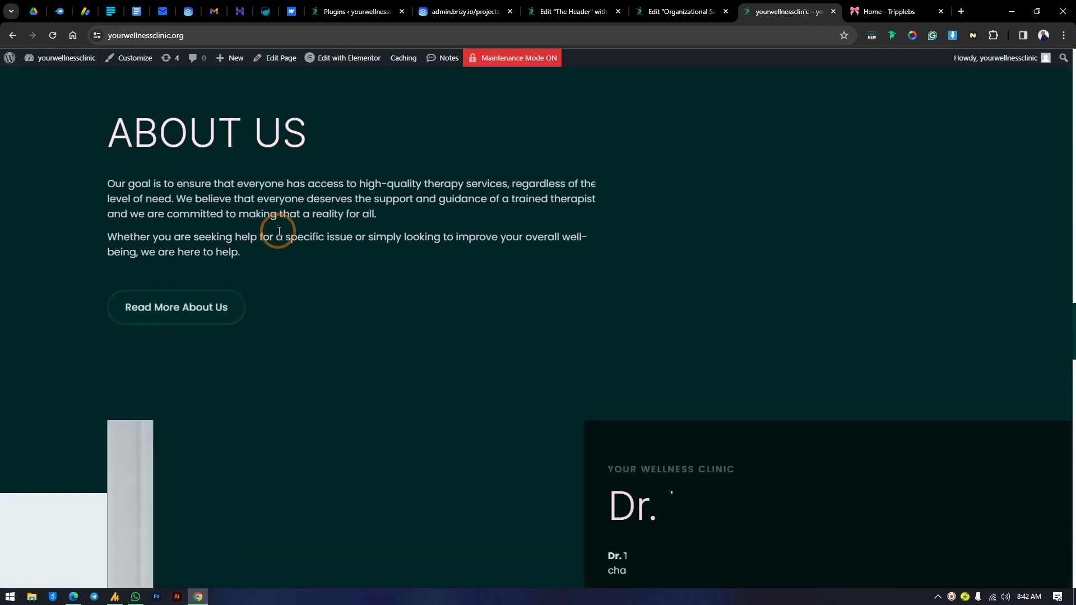
{"action": "scroll", "coordinate": [279, 231], "scroll_direction": "down", "scroll_amount": 7}
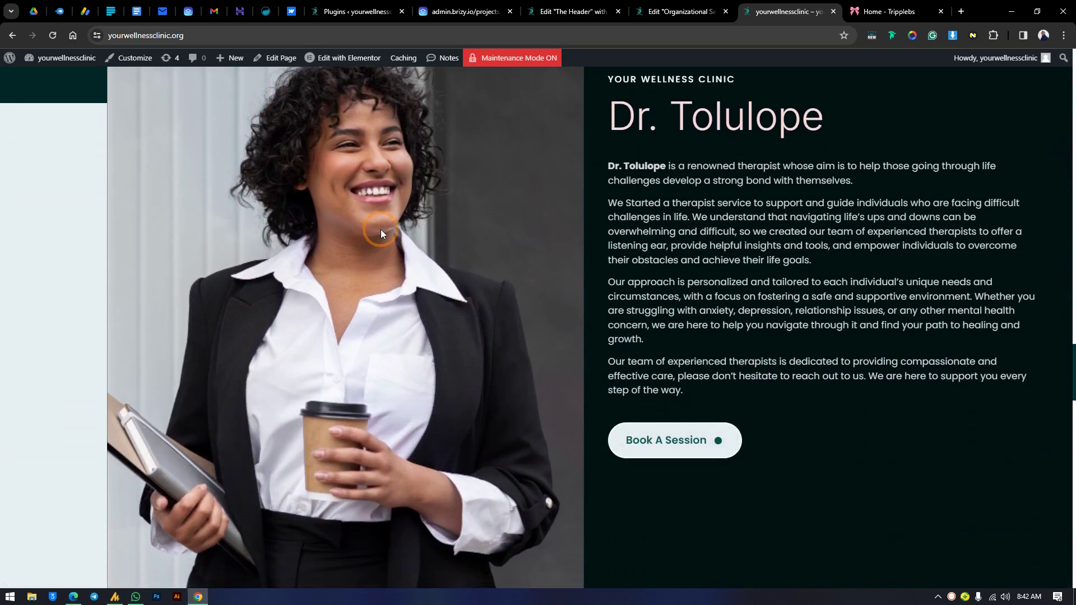
{"action": "scroll", "coordinate": [516, 265], "scroll_direction": "up", "scroll_amount": 2}
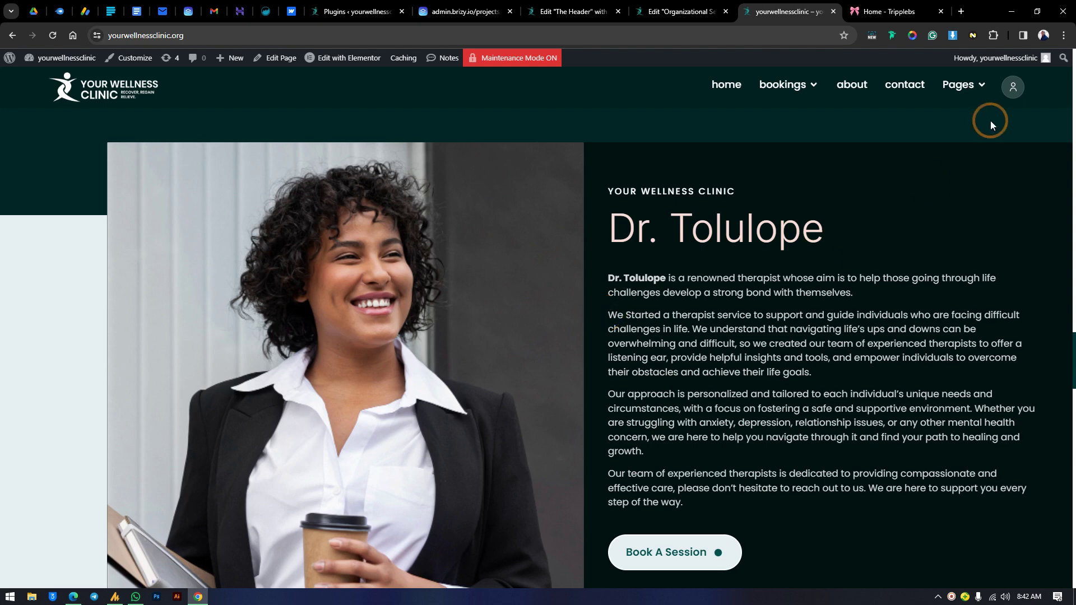
{"action": "left_click", "coordinate": [896, 11]}
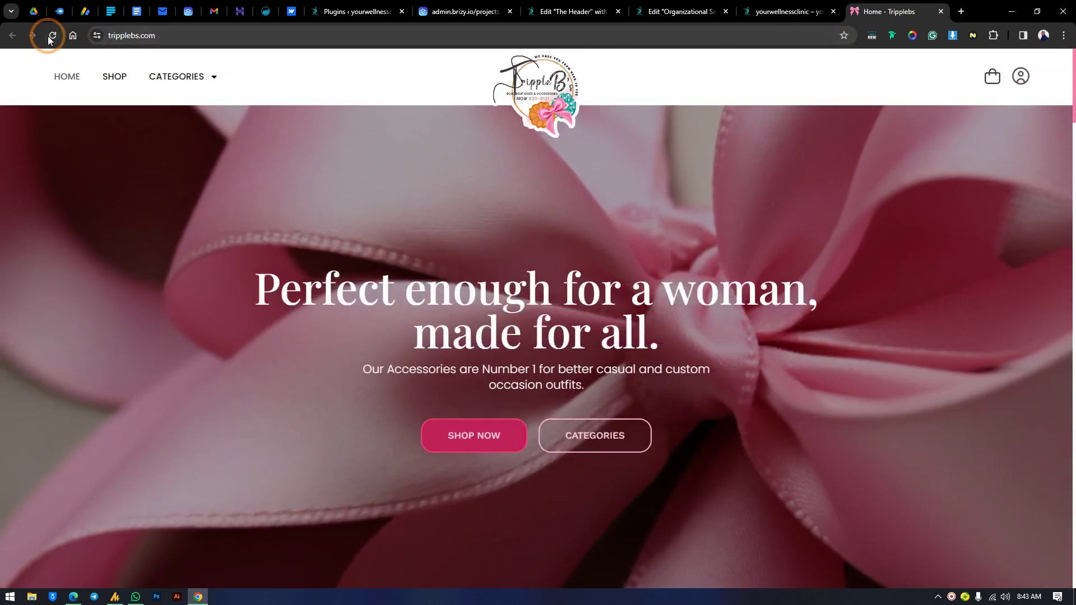
Reload the Tripplebs homepage to replay its preloader
{"action": "left_click", "coordinate": [51, 37]}
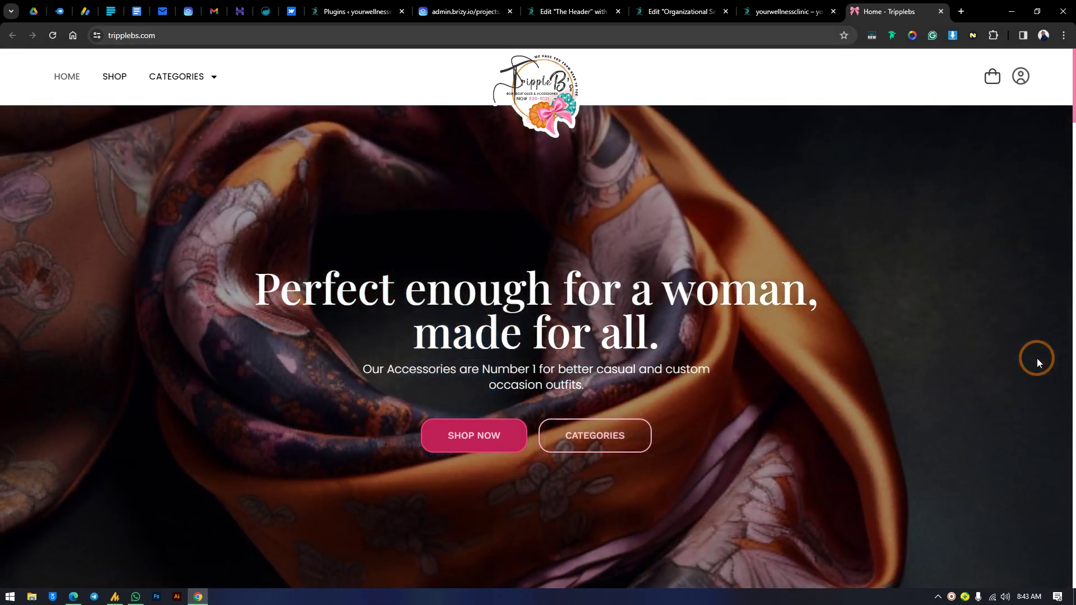
Return to the clinic homepage, reload it from the top, then go back to Tripplebs
{"action": "left_click", "coordinate": [750, 10]}
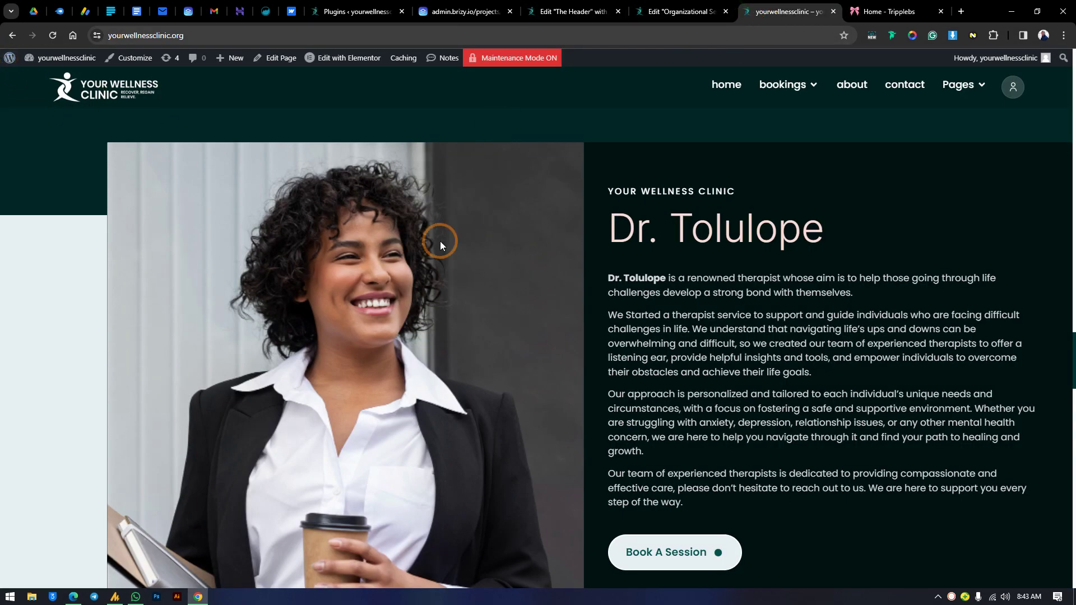
{"action": "scroll", "coordinate": [475, 237], "scroll_direction": "up", "scroll_amount": 15}
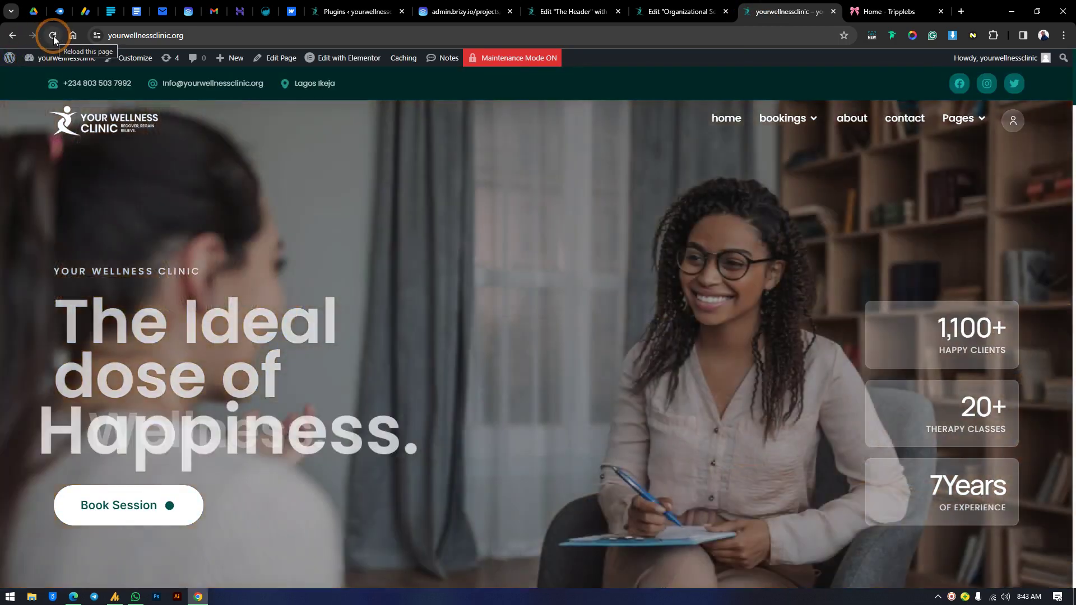
{"action": "left_click", "coordinate": [52, 36]}
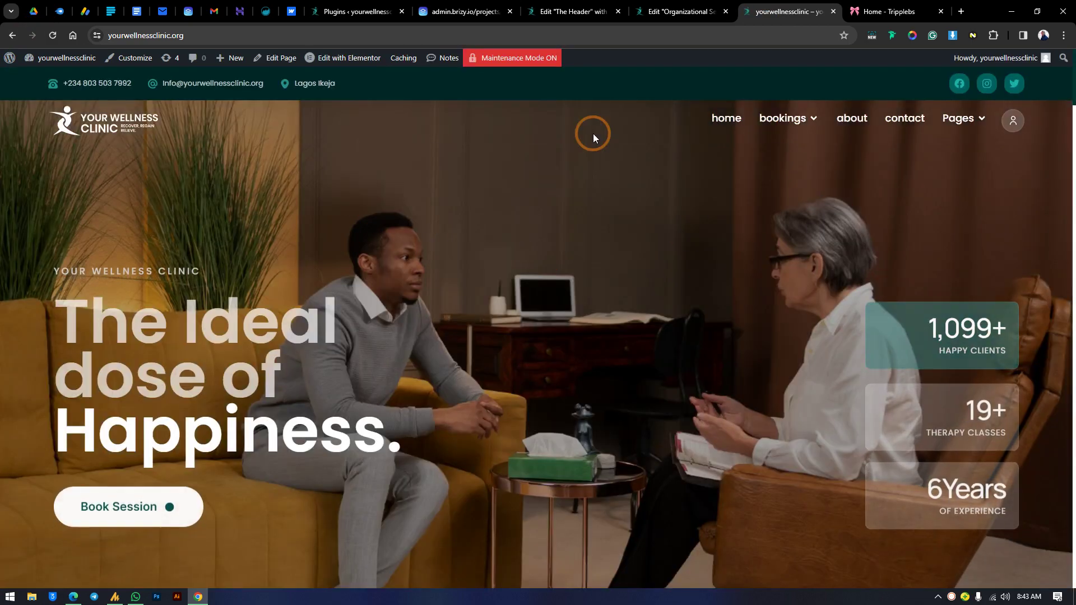
{"action": "left_click", "coordinate": [890, 6]}
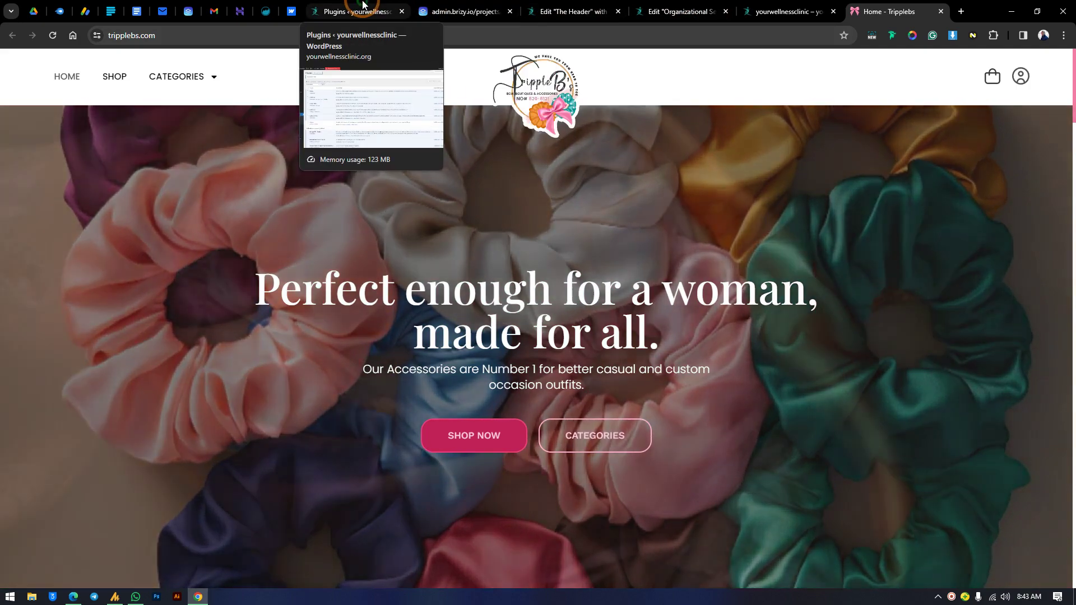
Switch to the clinic site's Installed Plugins page confirming LoftLoader was deleted
{"action": "left_click", "coordinate": [363, 7]}
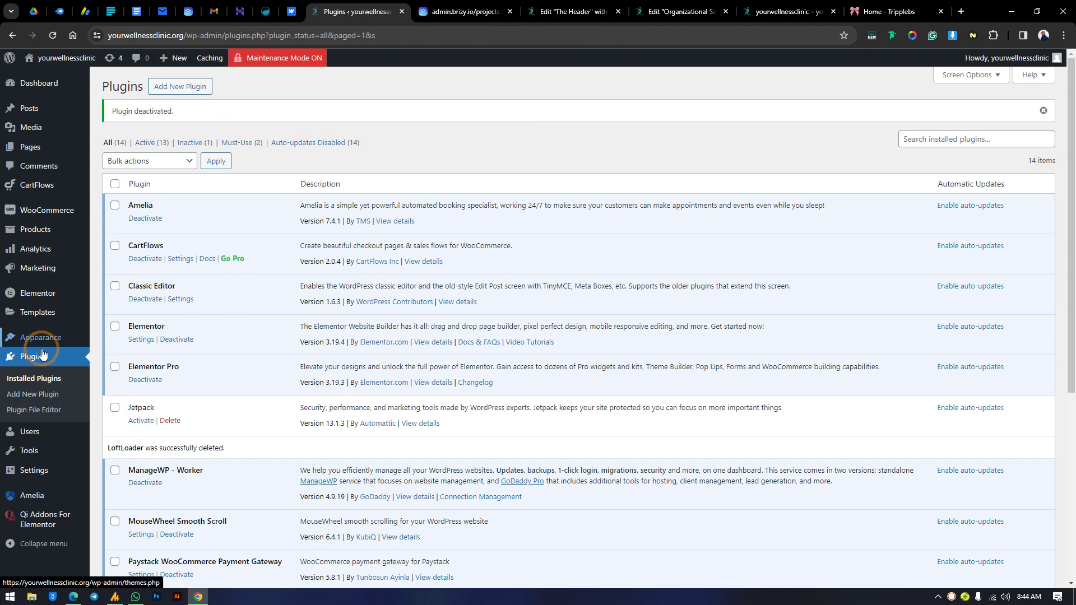
Search the plugin directory for 'loftloader', then install and activate LoftLoader
{"action": "left_click", "coordinate": [205, 86]}
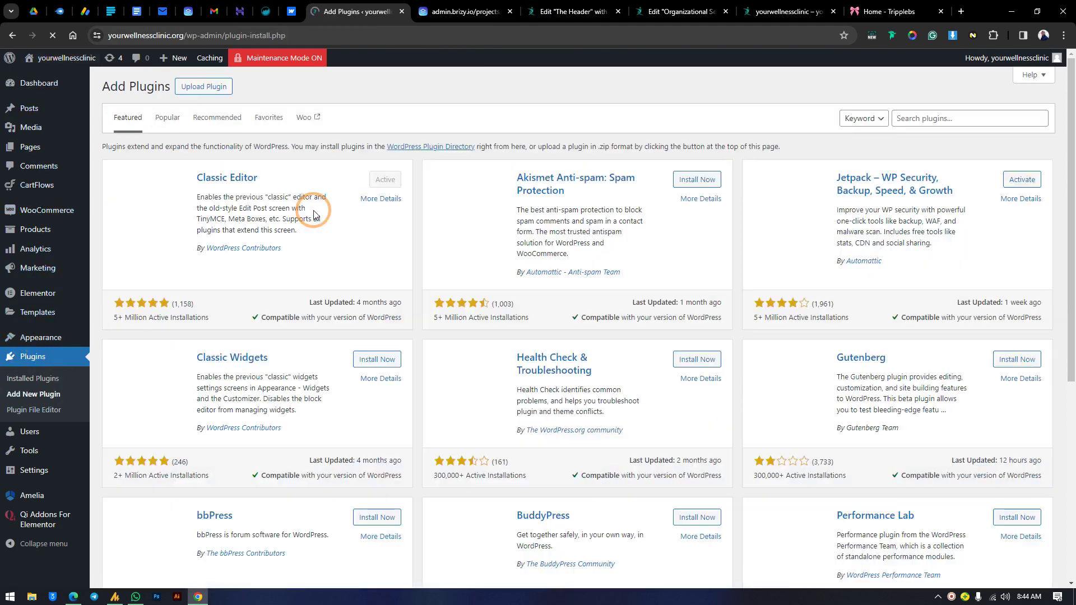
{"action": "left_click", "coordinate": [939, 120]}
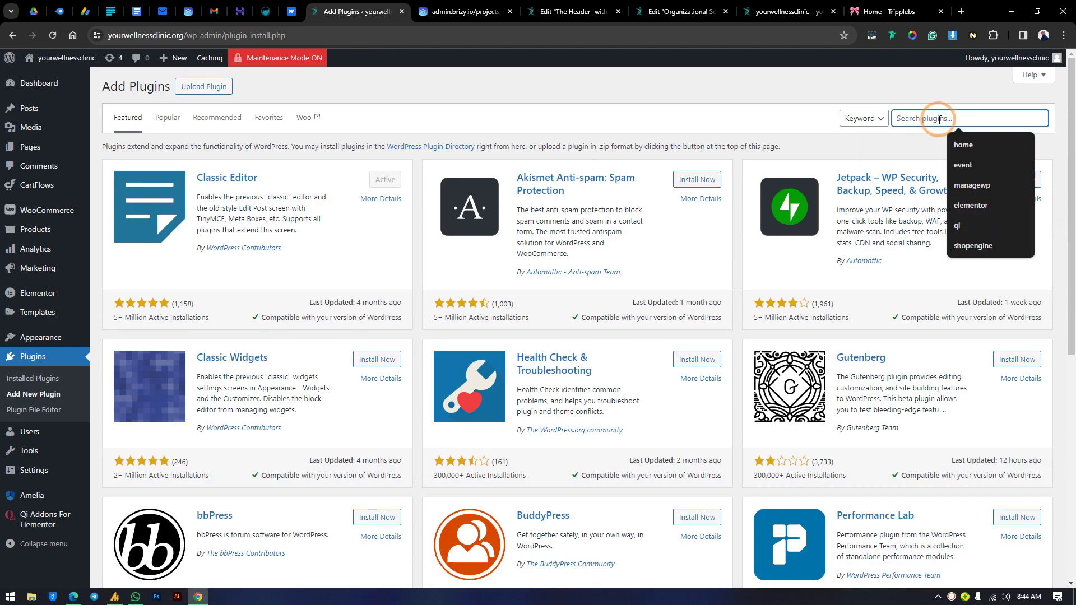
{"action": "type", "text": "loa"}
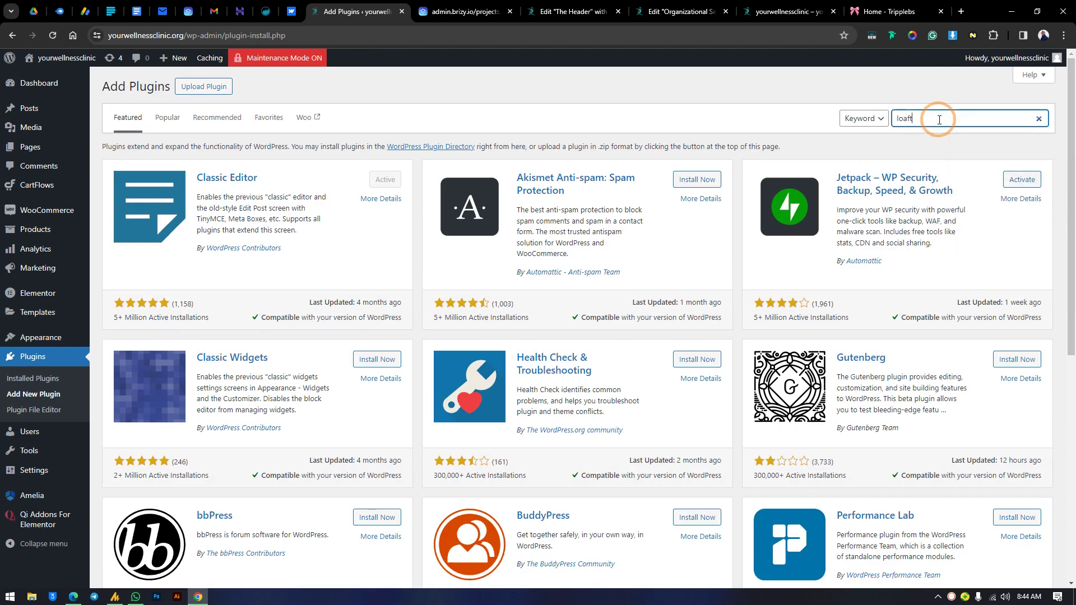
{"action": "type", "text": "ft"}
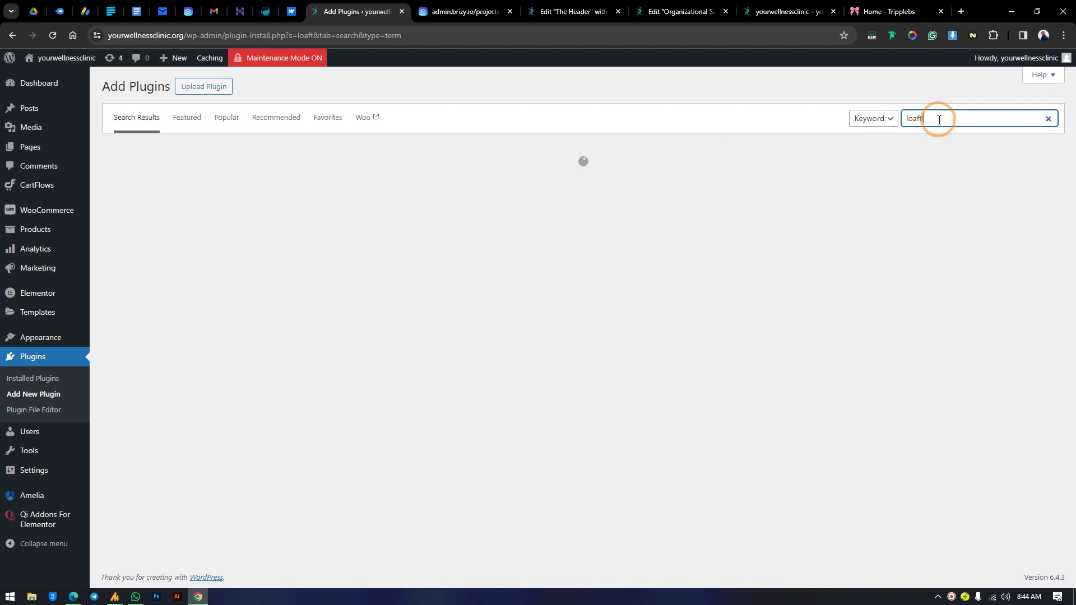
{"action": "type", "text": "loader"}
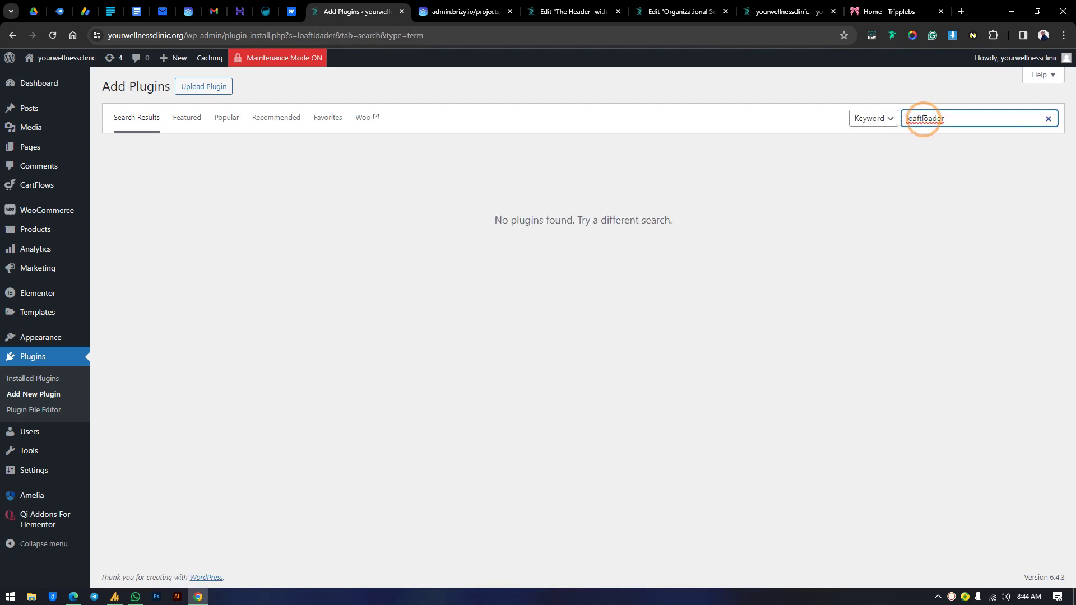
{"action": "left_click", "coordinate": [915, 117]}
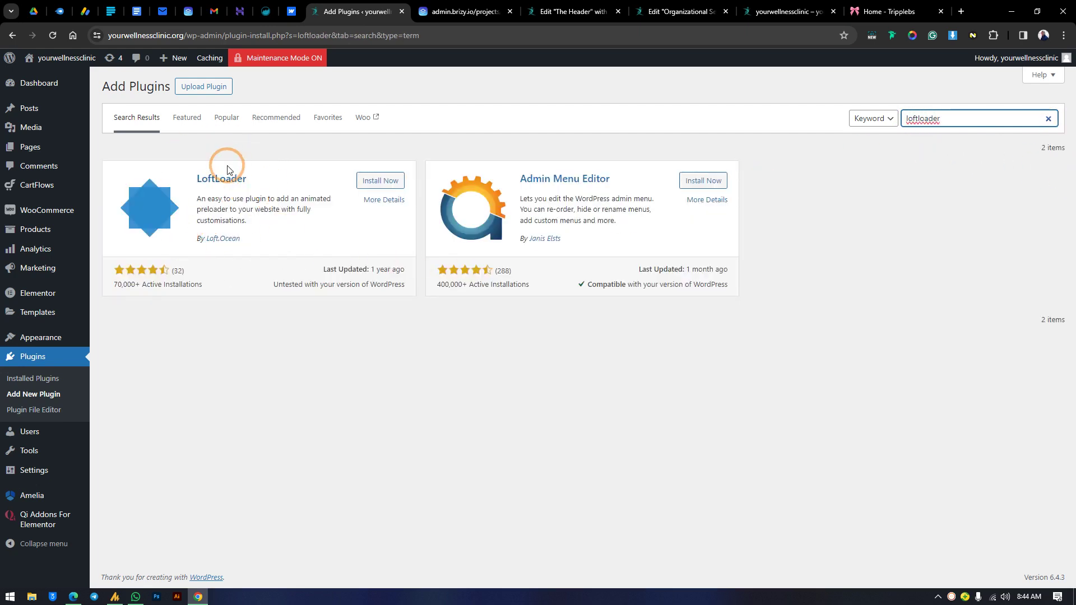
{"action": "left_click", "coordinate": [386, 179]}
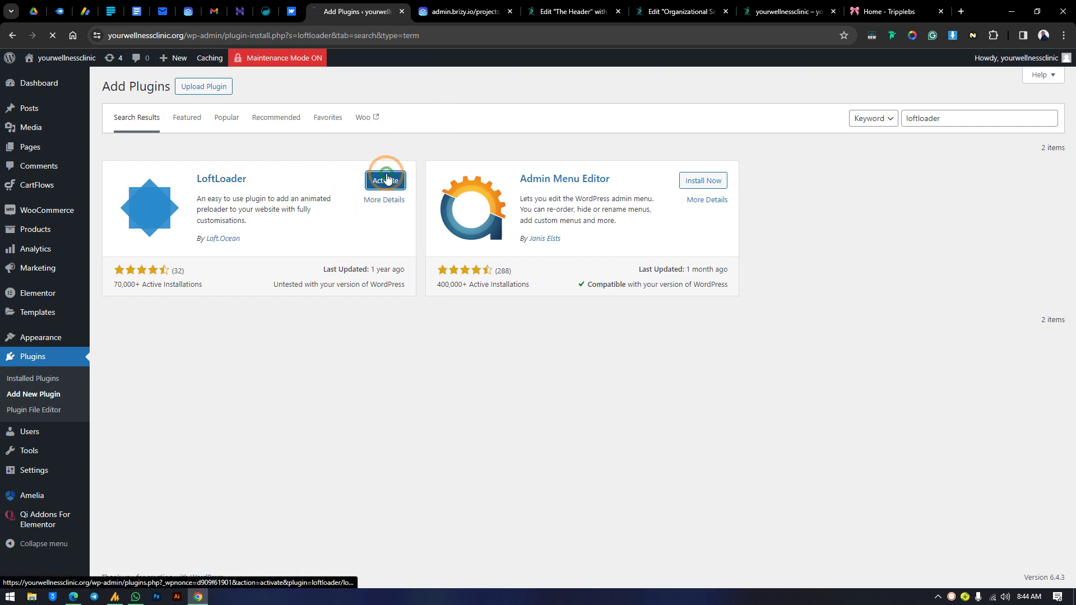
{"action": "left_click", "coordinate": [385, 181]}
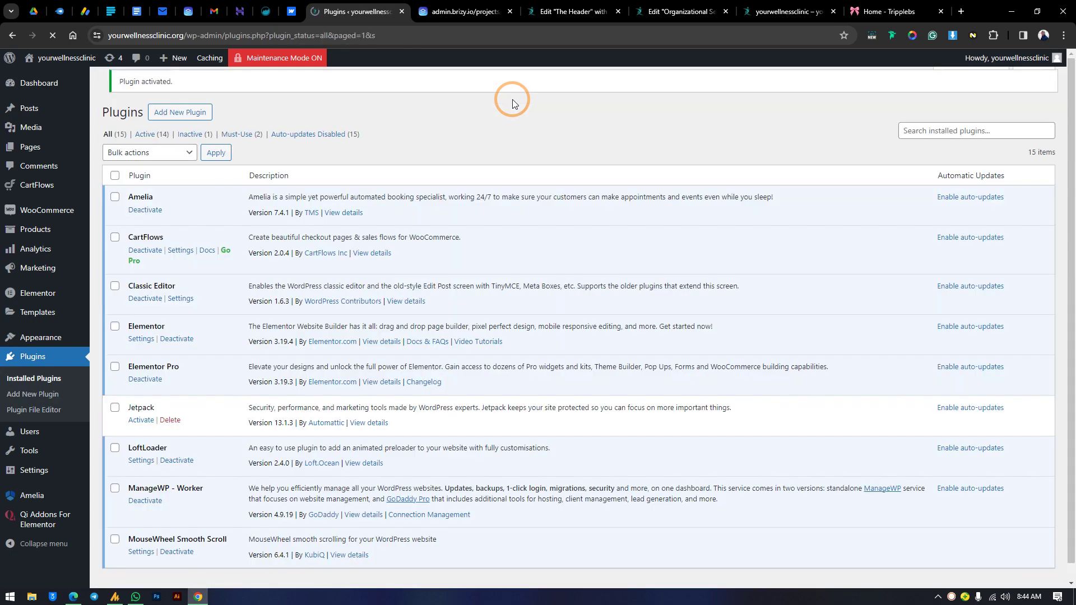
In LoftLoader settings, set the preloader to display on the homepage only
{"action": "scroll", "coordinate": [278, 325], "scroll_direction": "down", "scroll_amount": 3}
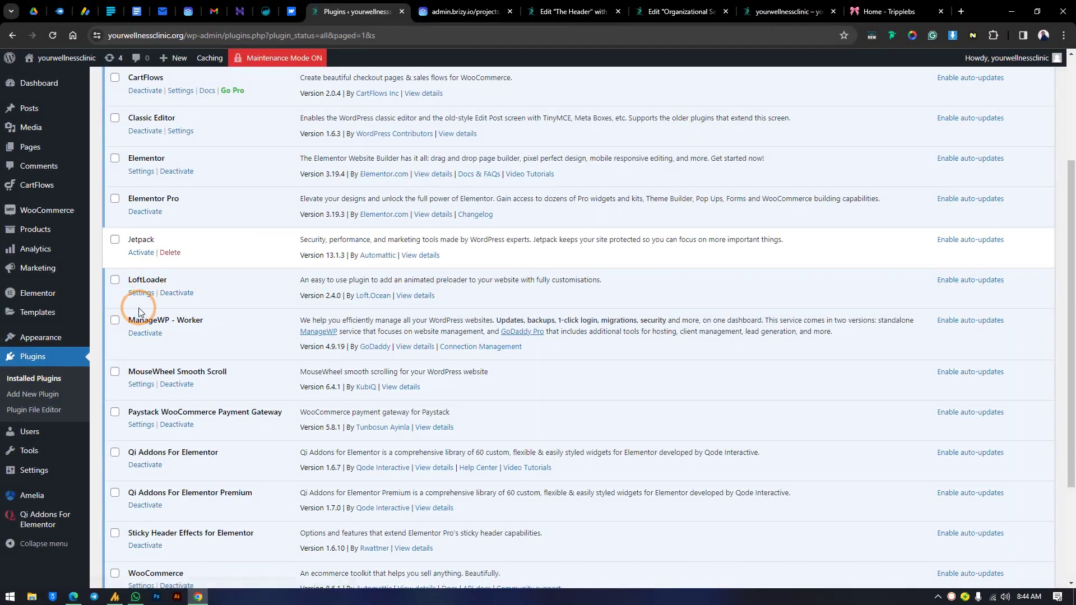
{"action": "left_click", "coordinate": [140, 294]}
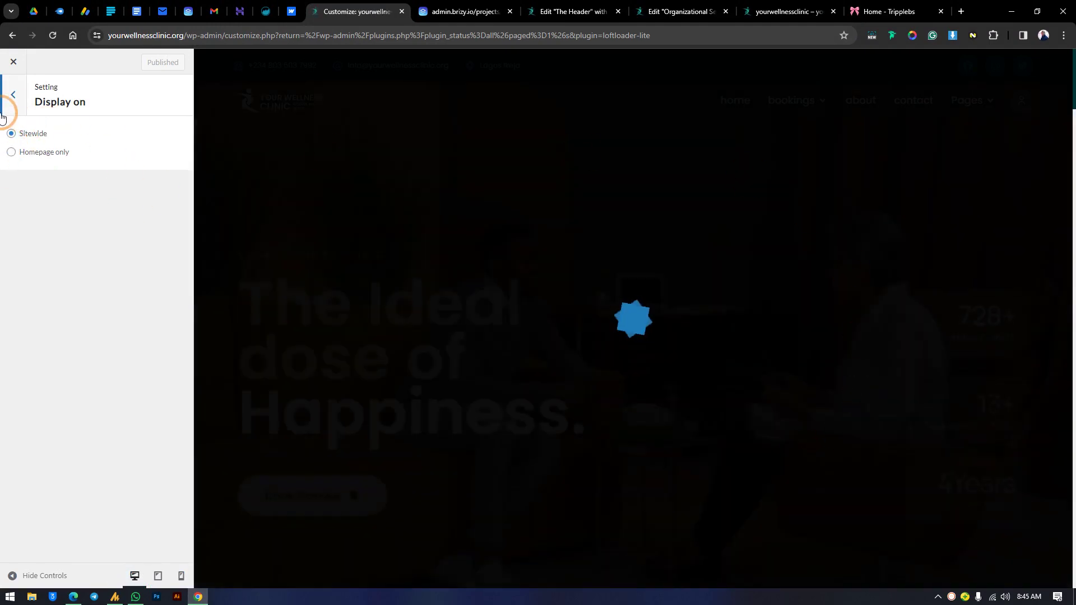
{"action": "left_click", "coordinate": [11, 90]}
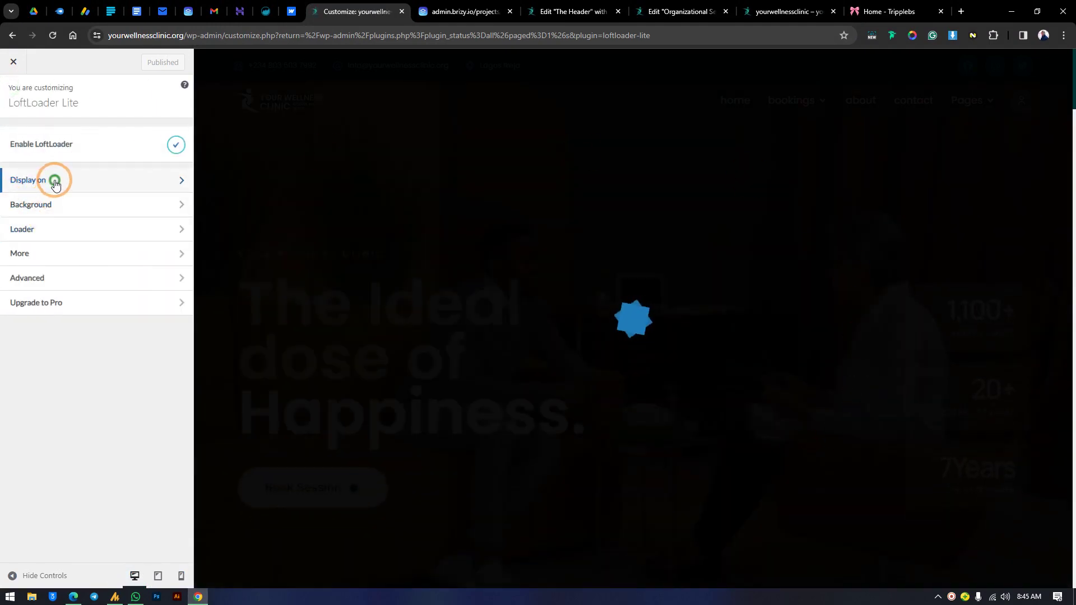
{"action": "left_click", "coordinate": [55, 182]}
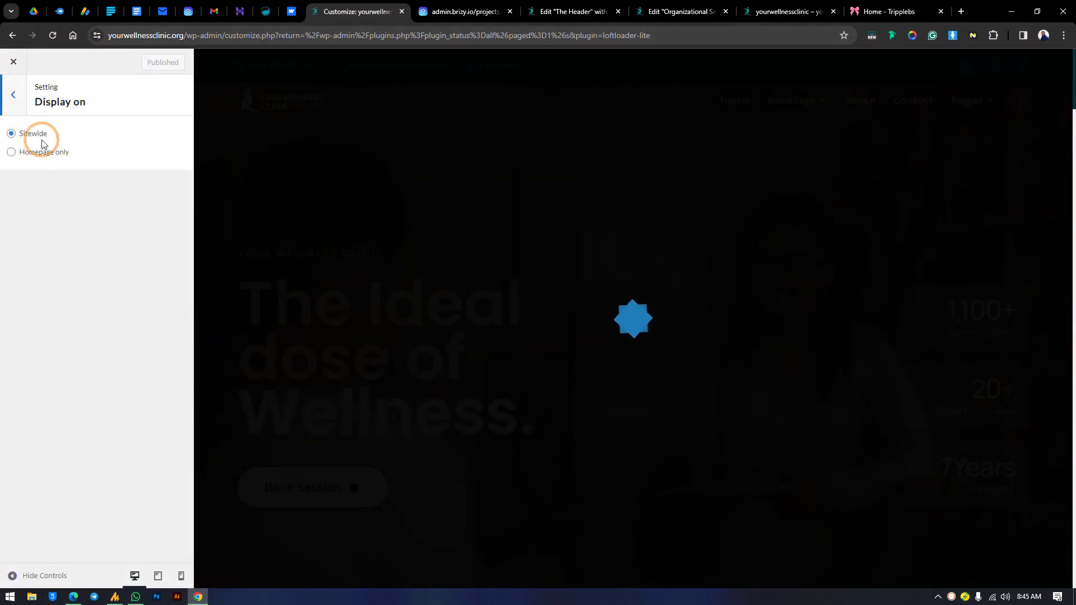
{"action": "left_click", "coordinate": [11, 152]}
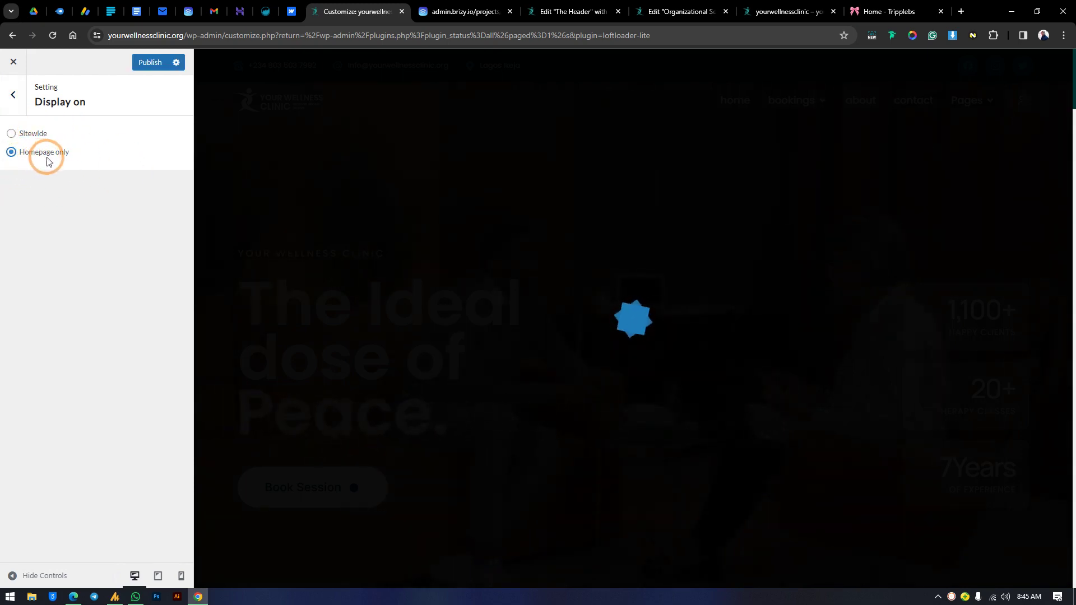
{"action": "left_click", "coordinate": [13, 94]}
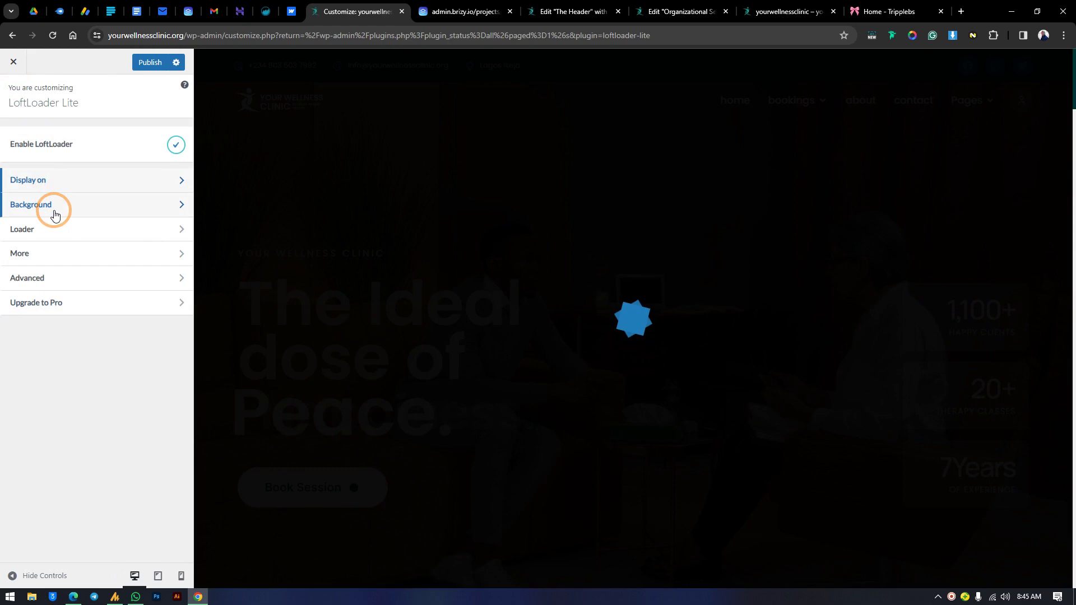
Open the preloader Background colour picker, then switch to the Elementor header editor
{"action": "left_click", "coordinate": [53, 210]}
{"action": "left_click", "coordinate": [12, 147]}
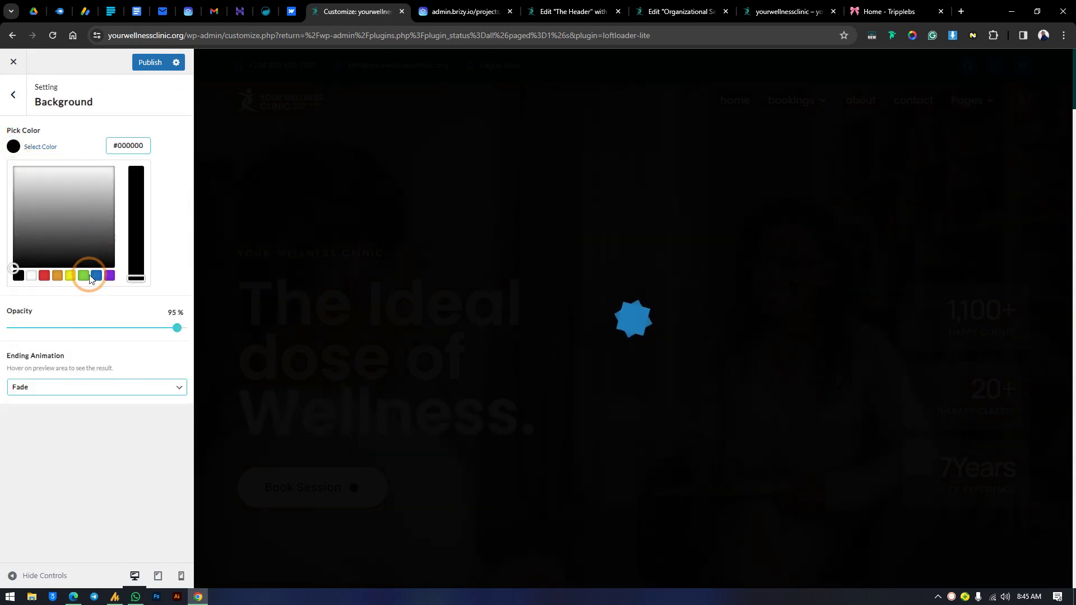
{"action": "left_click", "coordinate": [569, 11]}
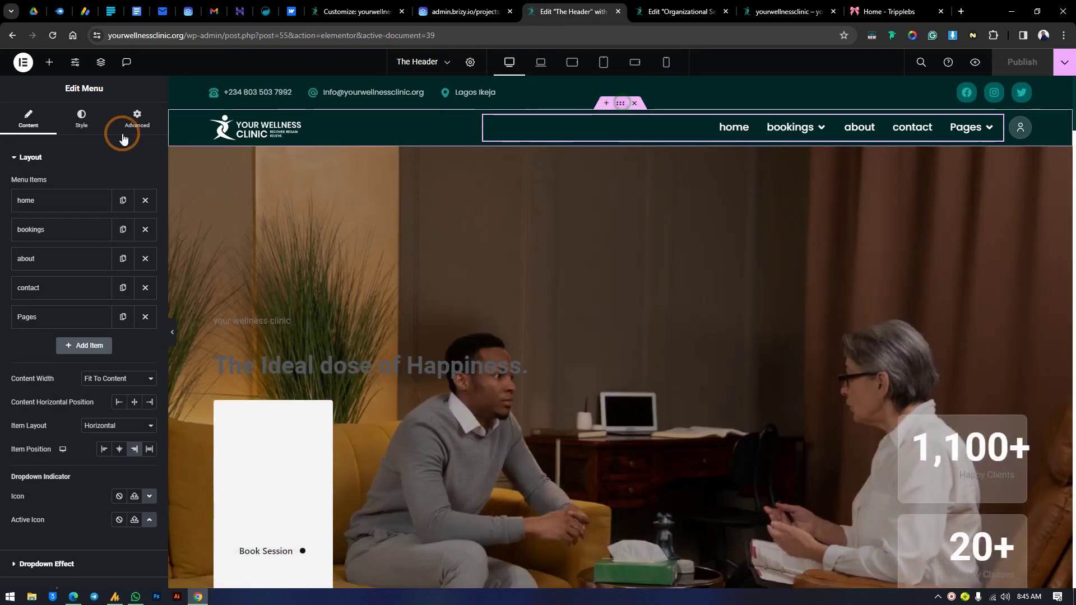
Select the header container's background hex #002725 and bring up its copy menu
{"action": "left_click", "coordinate": [79, 112]}
{"action": "left_click", "coordinate": [80, 118]}
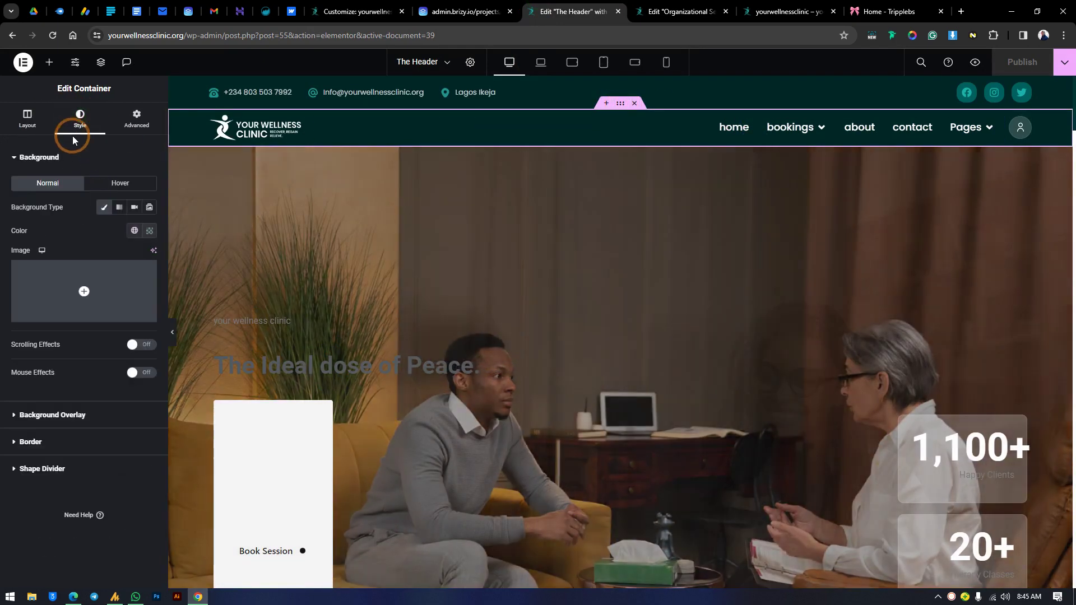
{"action": "left_click", "coordinate": [149, 230]}
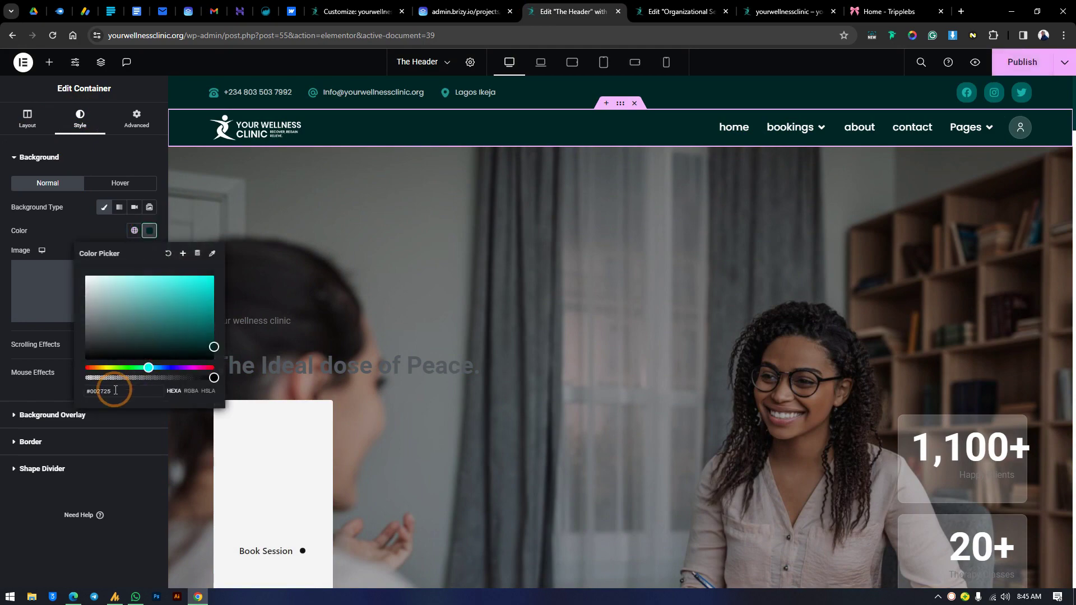
{"action": "left_click_drag", "start_coordinate": [115, 391], "coordinate": [86, 388]}
{"action": "right_click", "coordinate": [94, 392]}
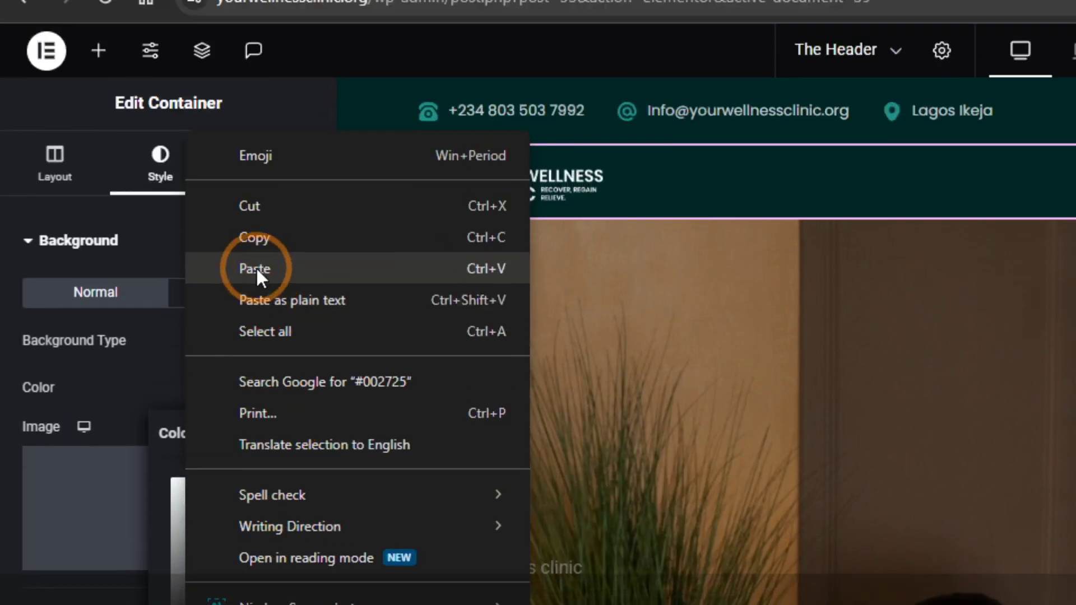
Change the preloader background from black at 95% to dark teal #002f33 at 100% opacity
{"action": "left_click", "coordinate": [257, 271]}
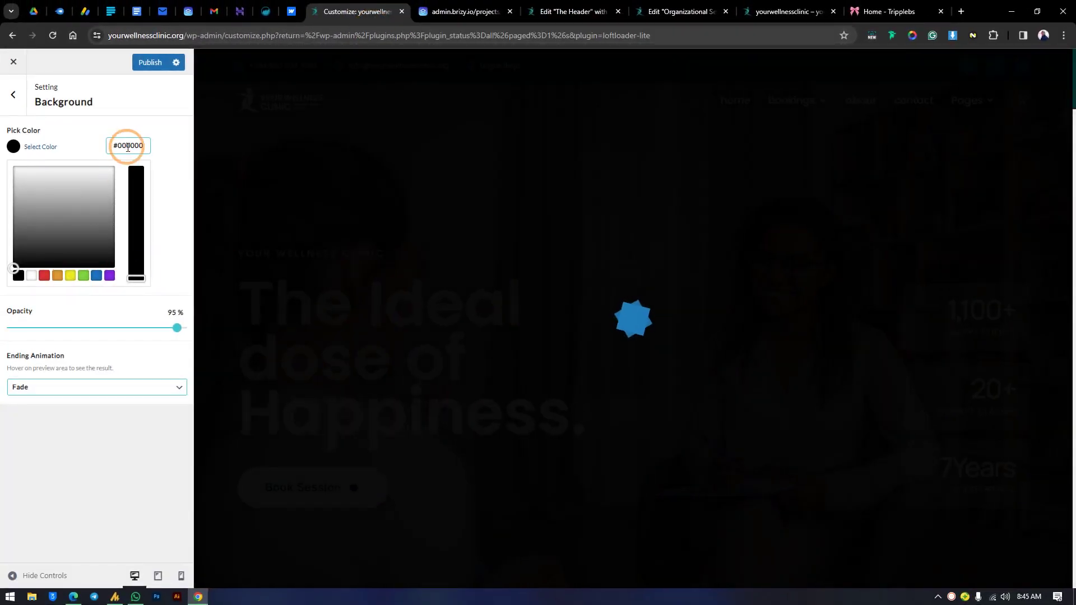
{"action": "left_click_drag", "start_coordinate": [143, 145], "coordinate": [72, 147]}
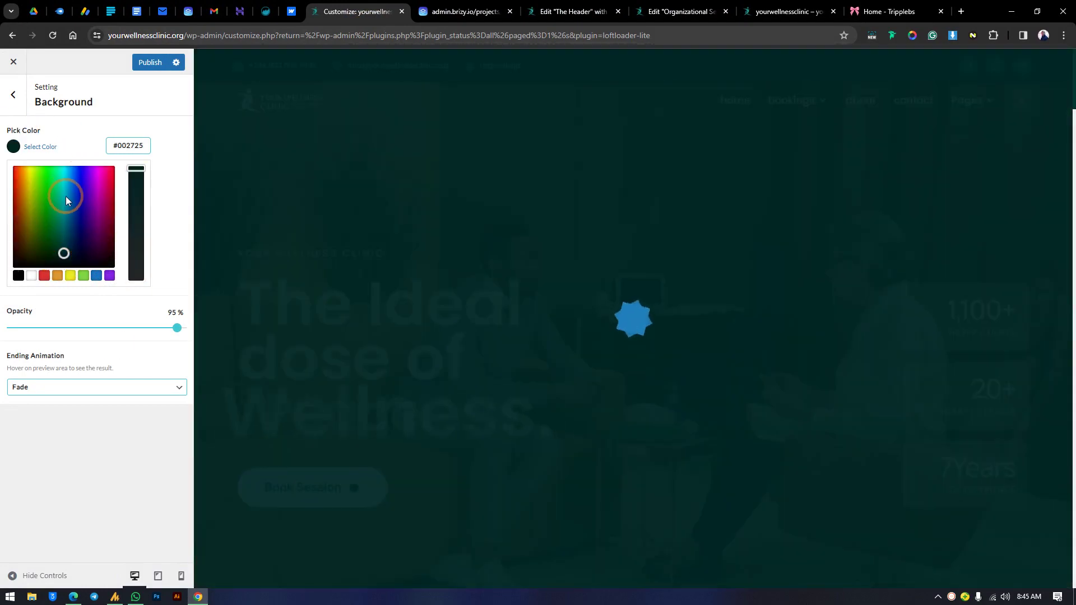
{"action": "mouse_move", "coordinate": [62, 241]}
{"action": "left_mouse_down"}
{"action": "mouse_move", "coordinate": [43, 207]}
{"action": "mouse_move", "coordinate": [86, 221]}
{"action": "mouse_move", "coordinate": [42, 226]}
{"action": "mouse_move", "coordinate": [66, 247]}
{"action": "left_mouse_up"}
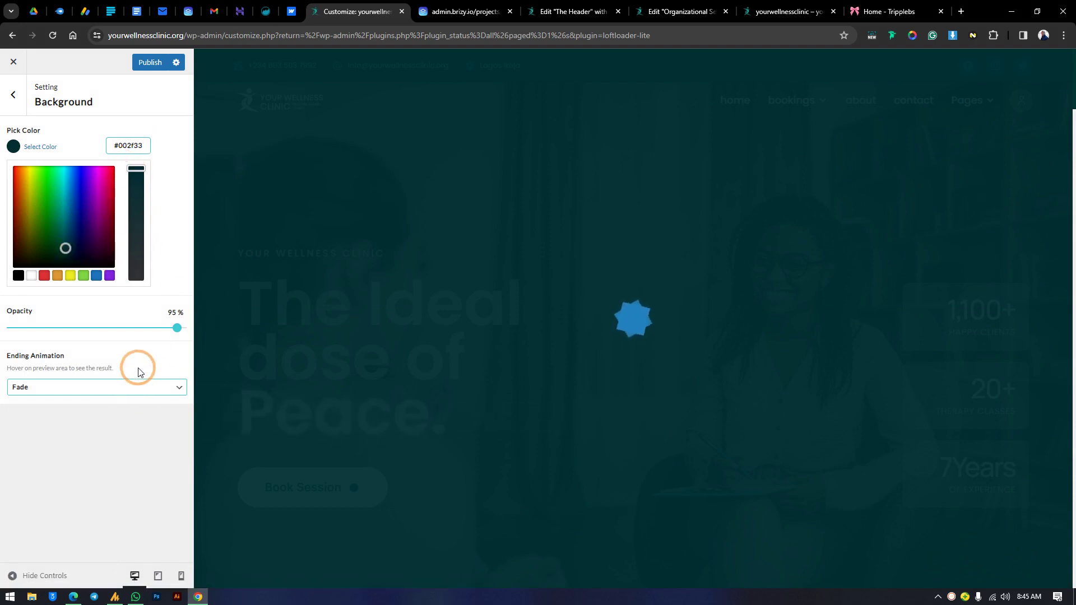
{"action": "left_click_drag", "start_coordinate": [174, 340], "coordinate": [221, 341]}
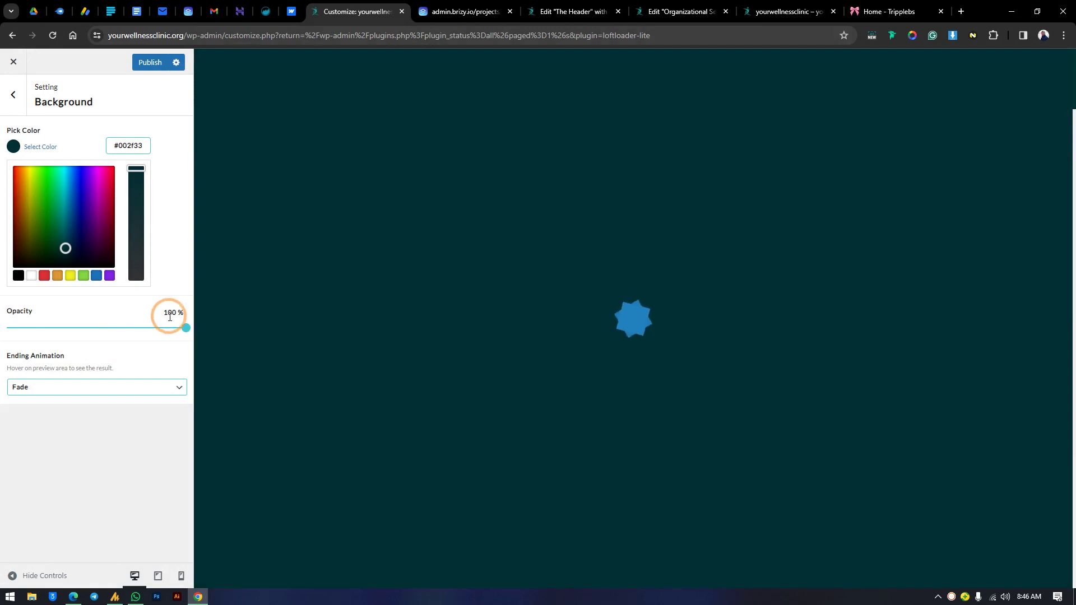
{"action": "mouse_move", "coordinate": [396, 209]}
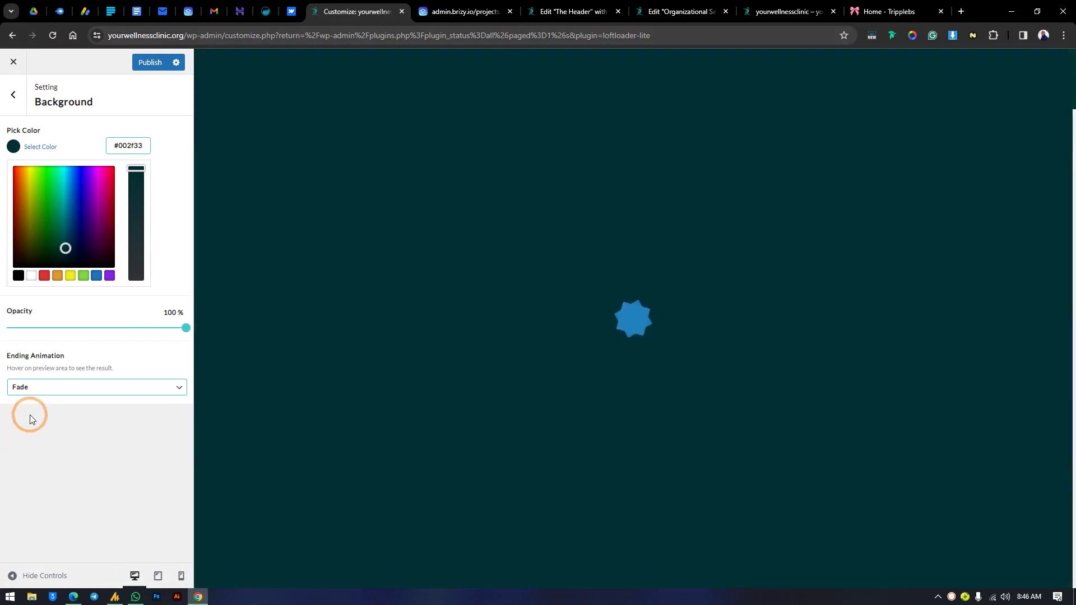
Try several exit animations and settle on Slide Up as the ending animation
{"action": "left_click", "coordinate": [176, 389]}
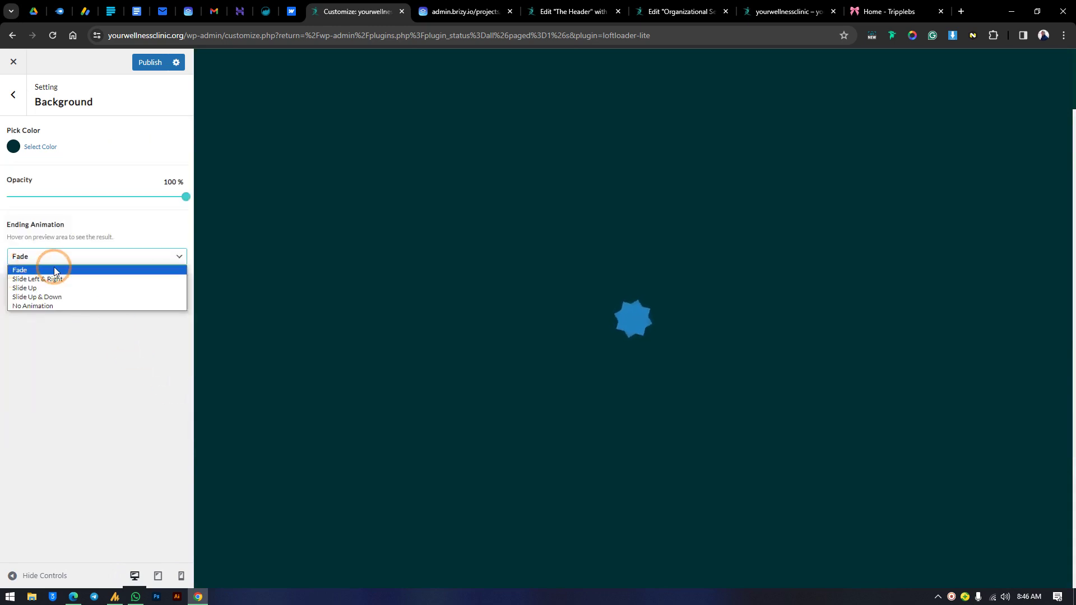
{"action": "left_click", "coordinate": [62, 279]}
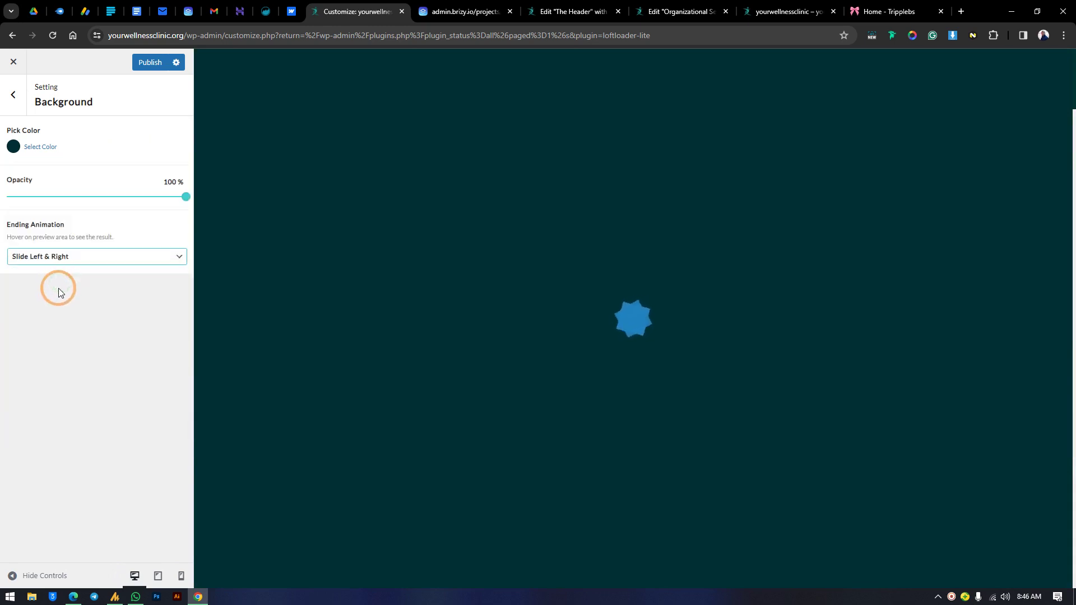
{"action": "left_click", "coordinate": [159, 256]}
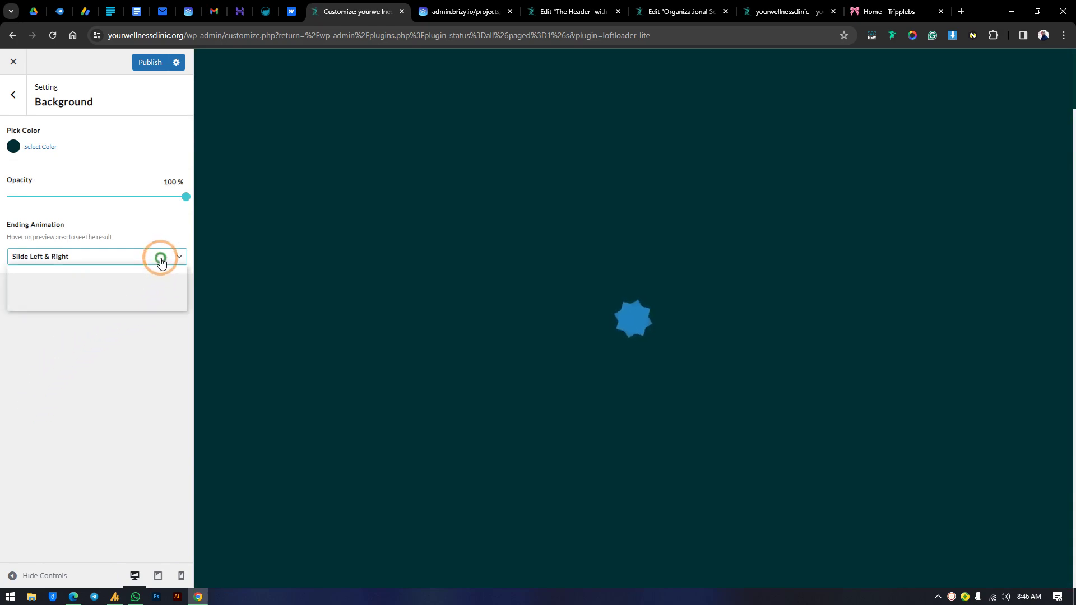
{"action": "left_click", "coordinate": [123, 296]}
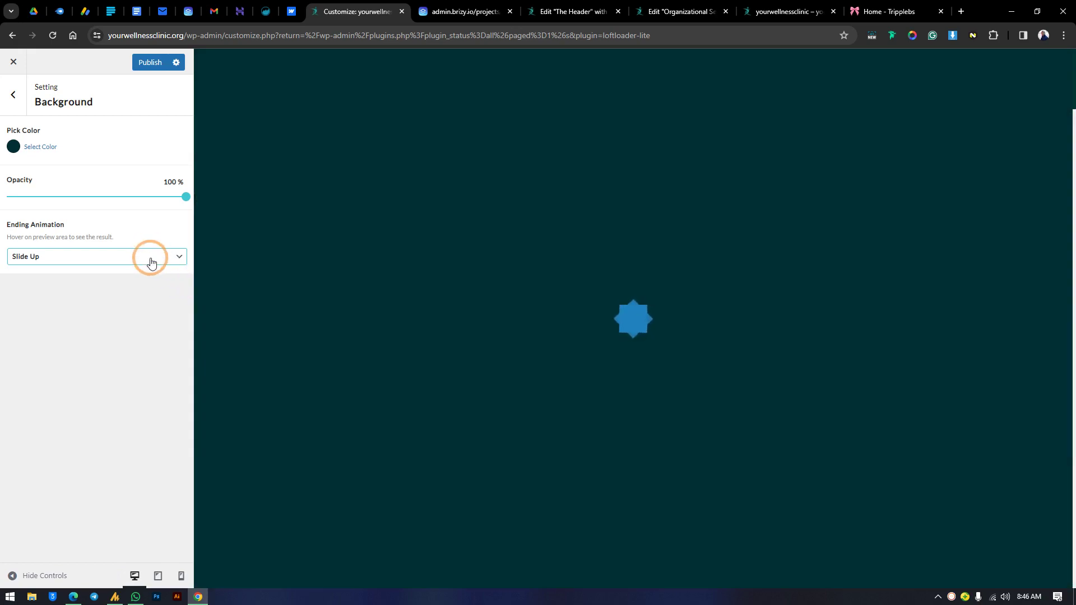
{"action": "left_click", "coordinate": [148, 256]}
{"action": "left_click", "coordinate": [128, 297]}
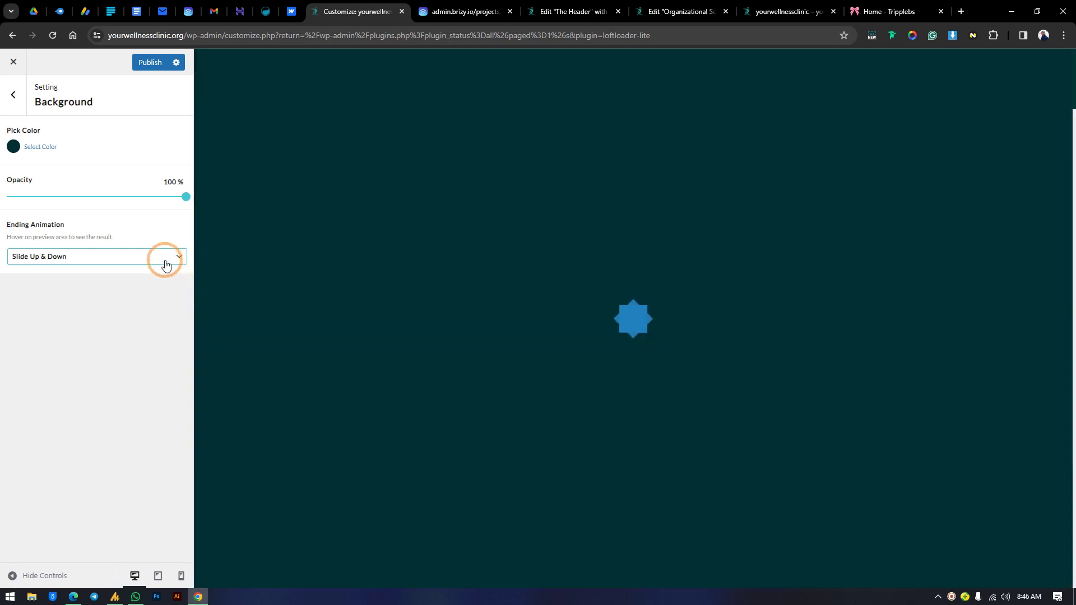
{"action": "left_click", "coordinate": [163, 258]}
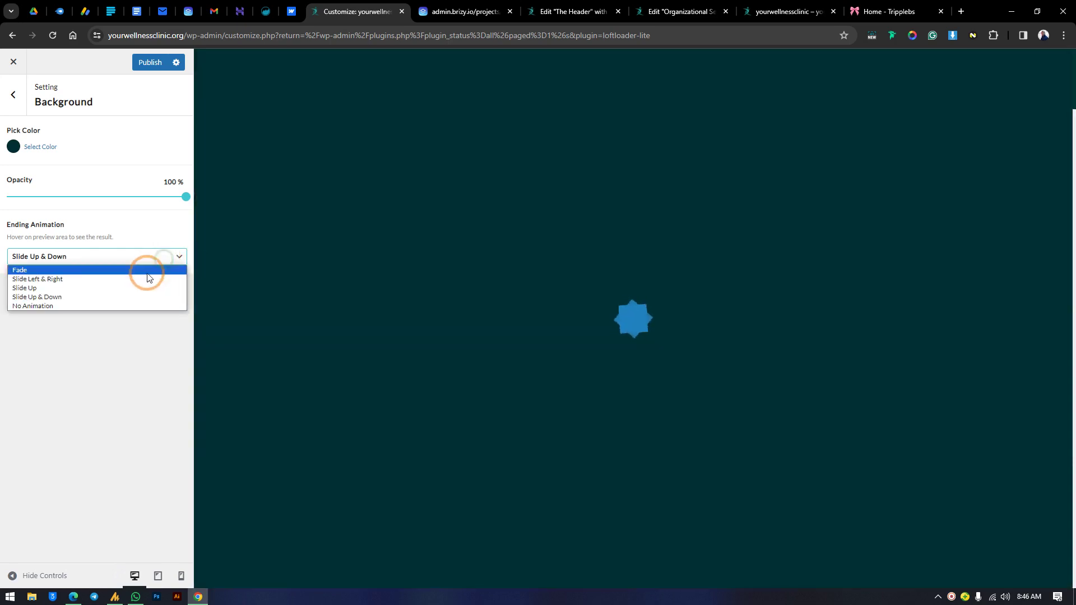
{"action": "left_click", "coordinate": [110, 289]}
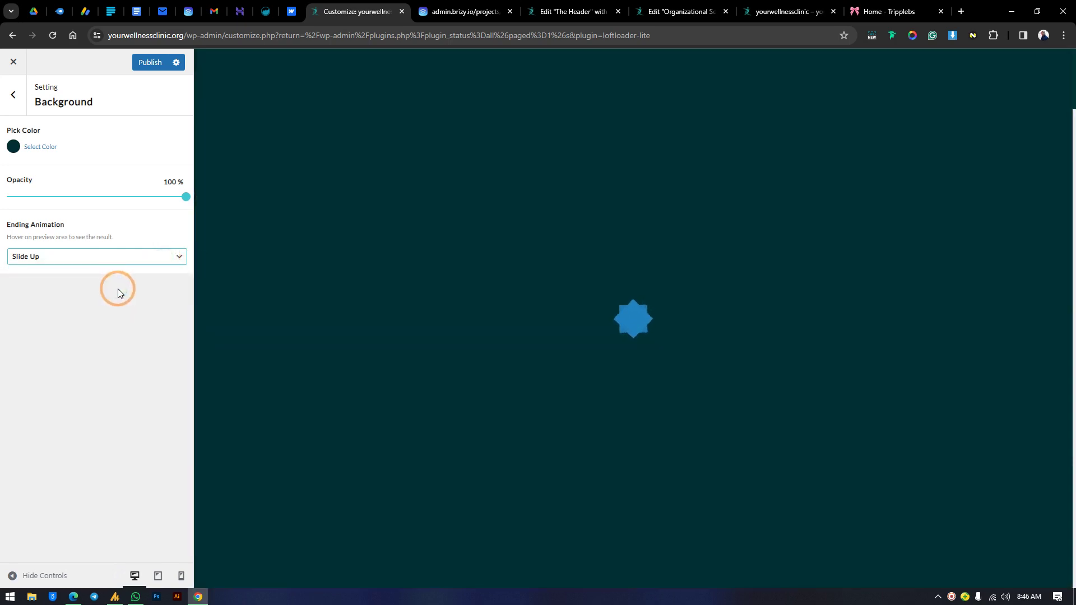
{"action": "left_click", "coordinate": [116, 256]}
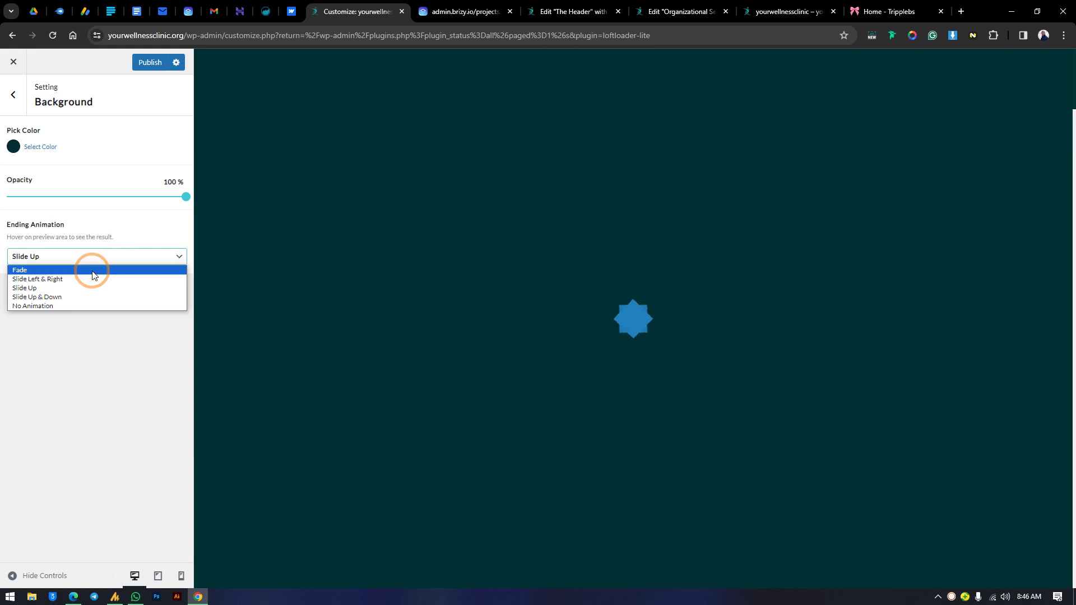
{"action": "left_click", "coordinate": [32, 288]}
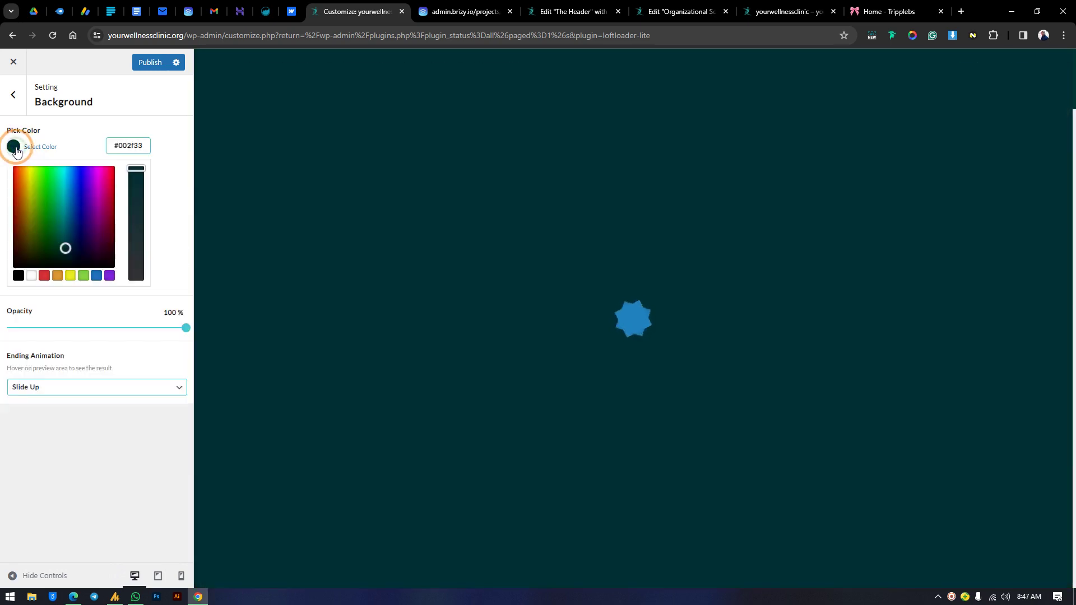
Enter #002725 as the preloader background hex value
{"action": "triple_click", "coordinate": [134, 146]}
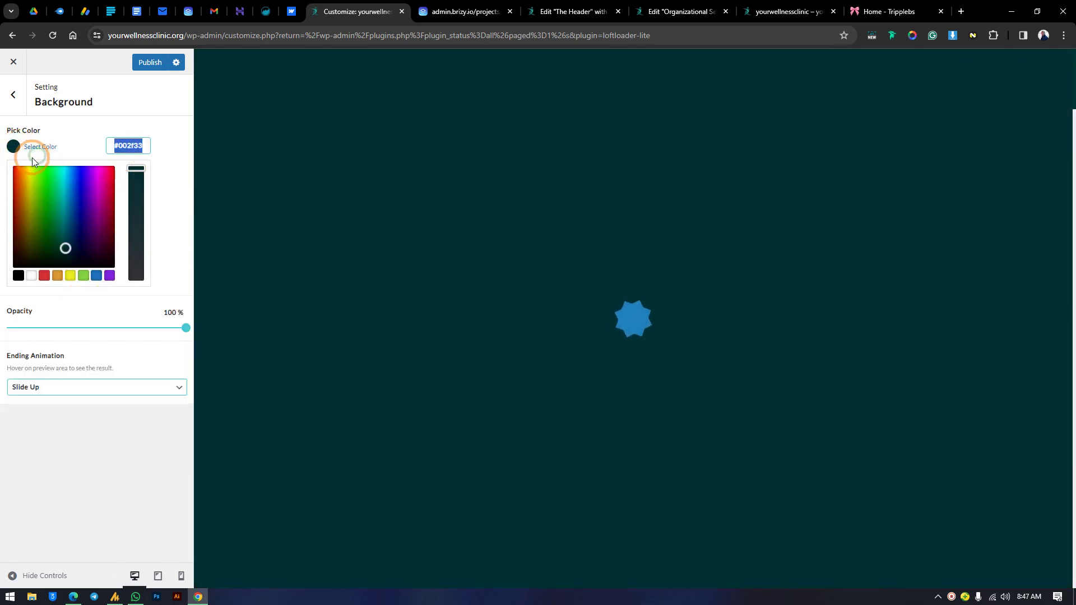
{"action": "type", "text": "#002725"}
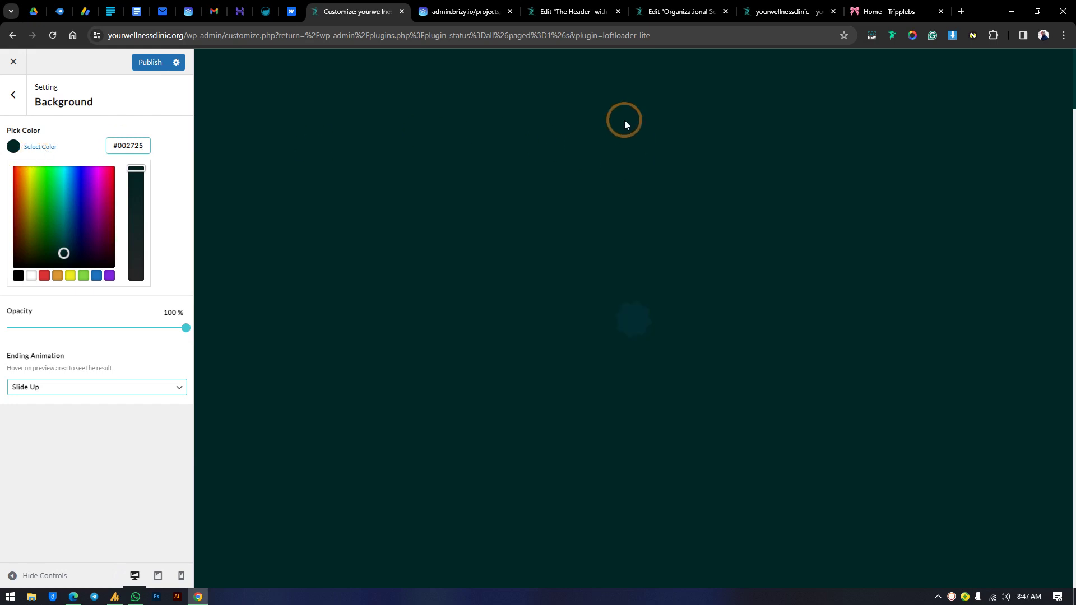
{"action": "mouse_move", "coordinate": [624, 120]}
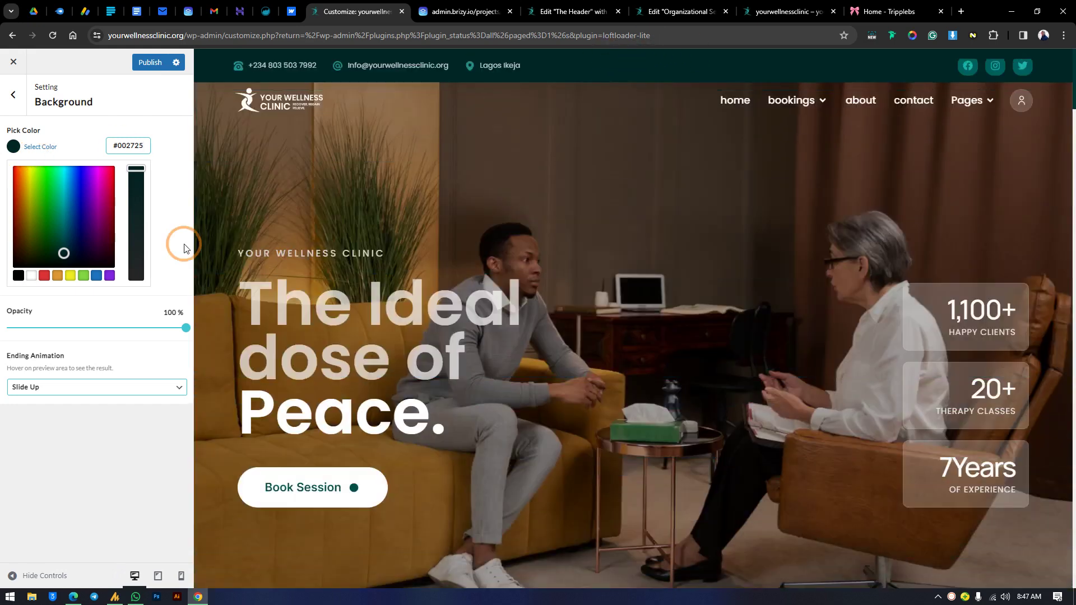
{"action": "mouse_move", "coordinate": [585, 54]}
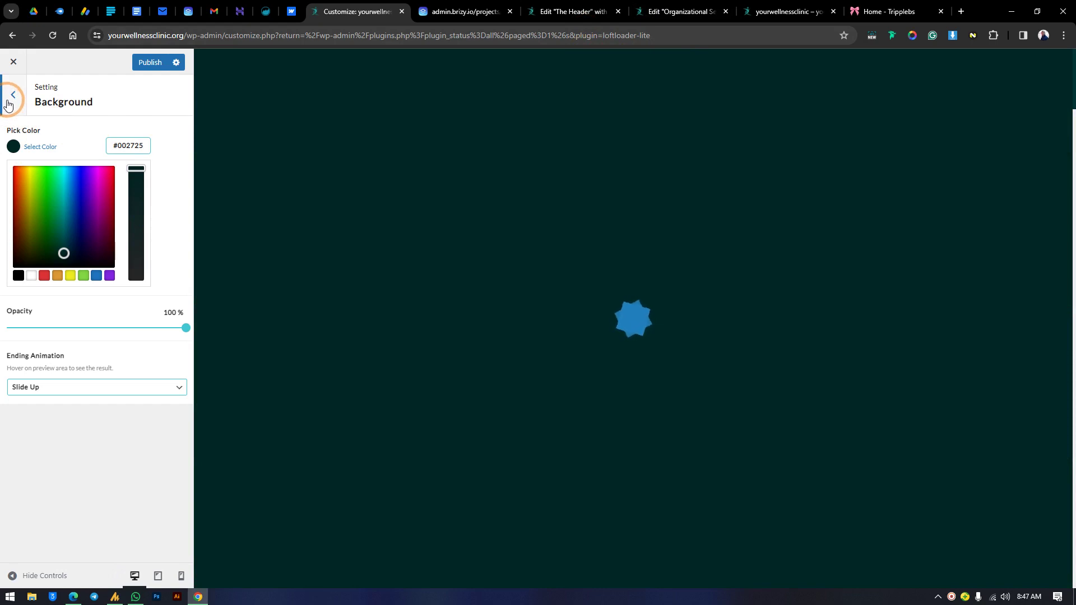
In Loader settings, colour the loader teal #016568 and switch to the dots animation
{"action": "left_click", "coordinate": [11, 97]}
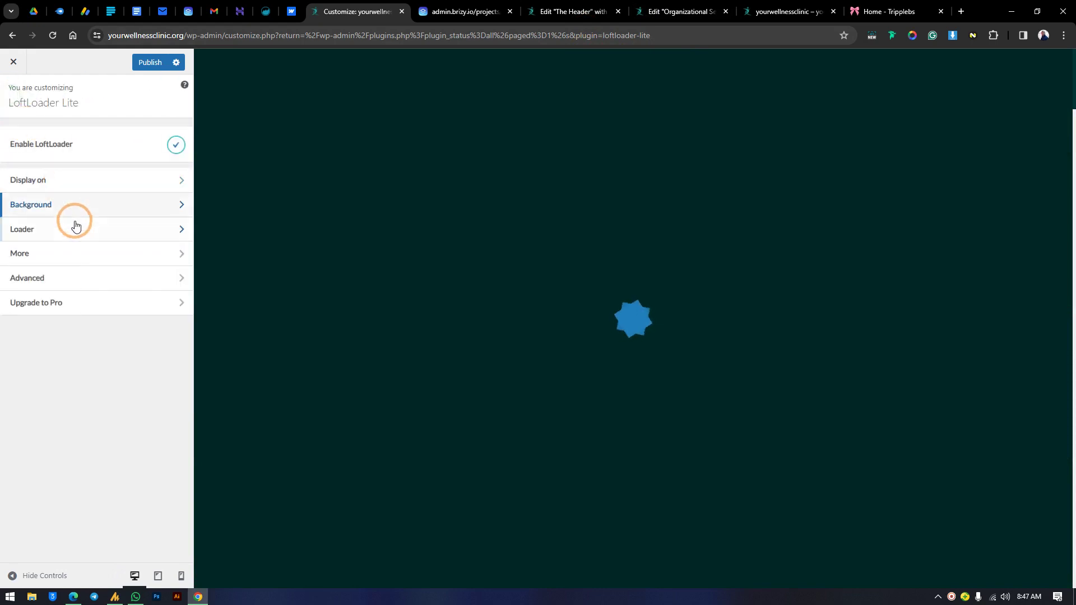
{"action": "left_click", "coordinate": [55, 232]}
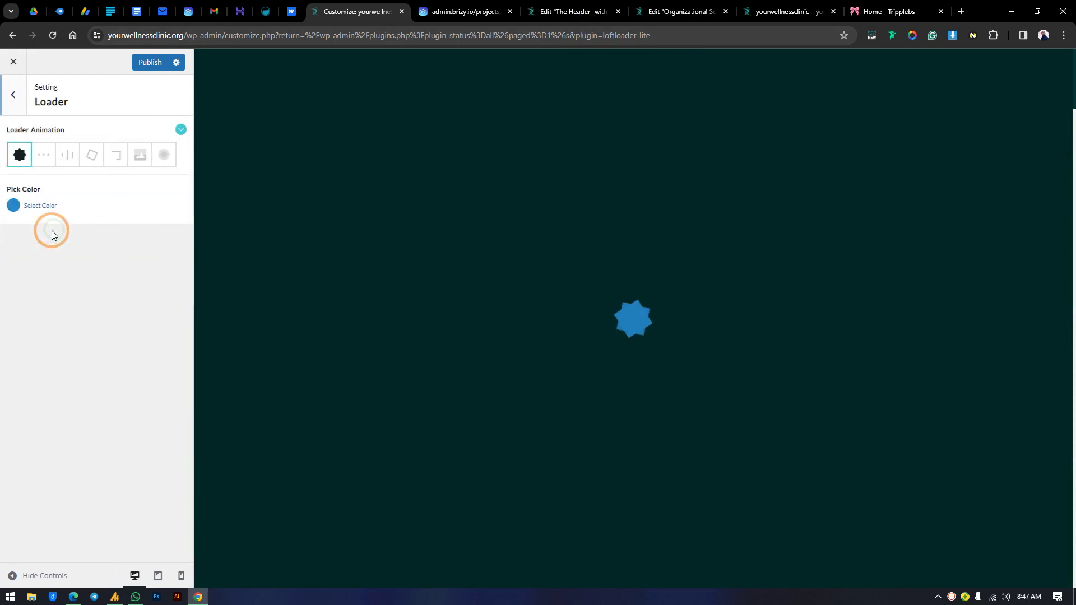
{"action": "left_click", "coordinate": [23, 163]}
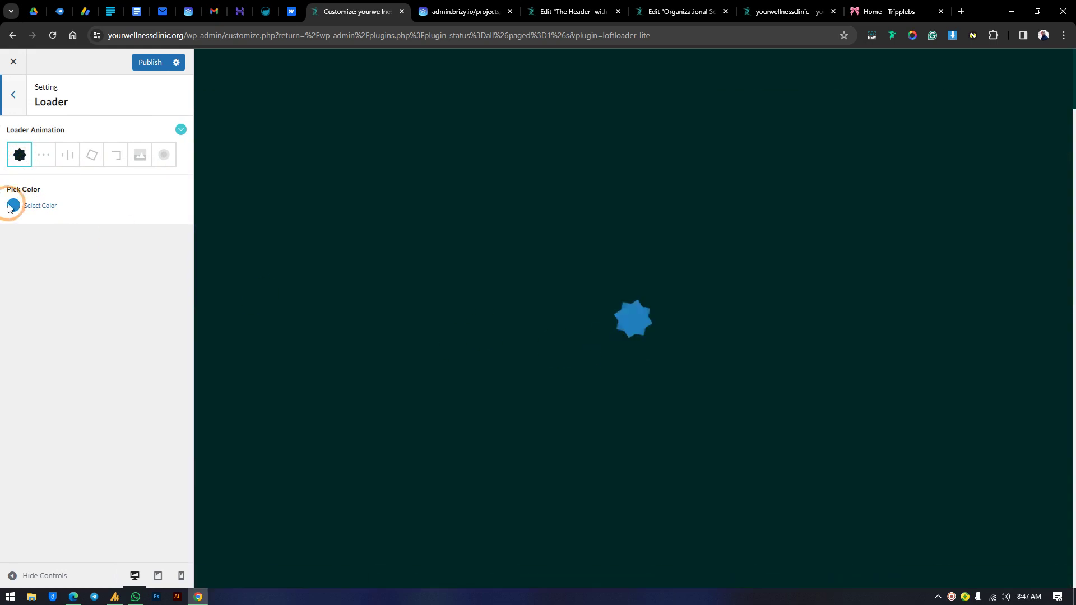
{"action": "left_click", "coordinate": [14, 208]}
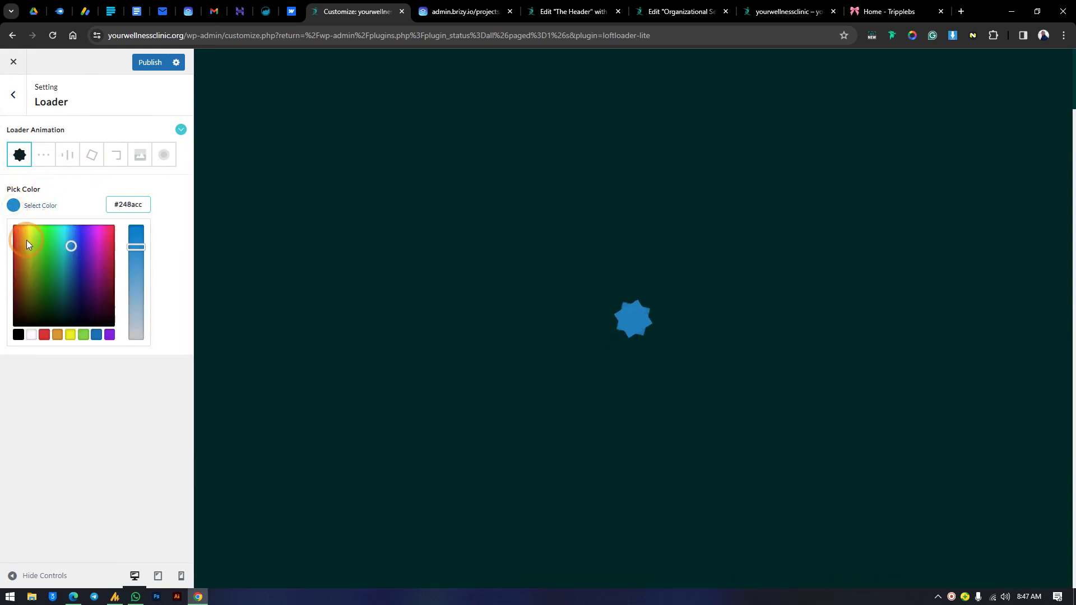
{"action": "left_click_drag", "start_coordinate": [67, 247], "coordinate": [63, 286]}
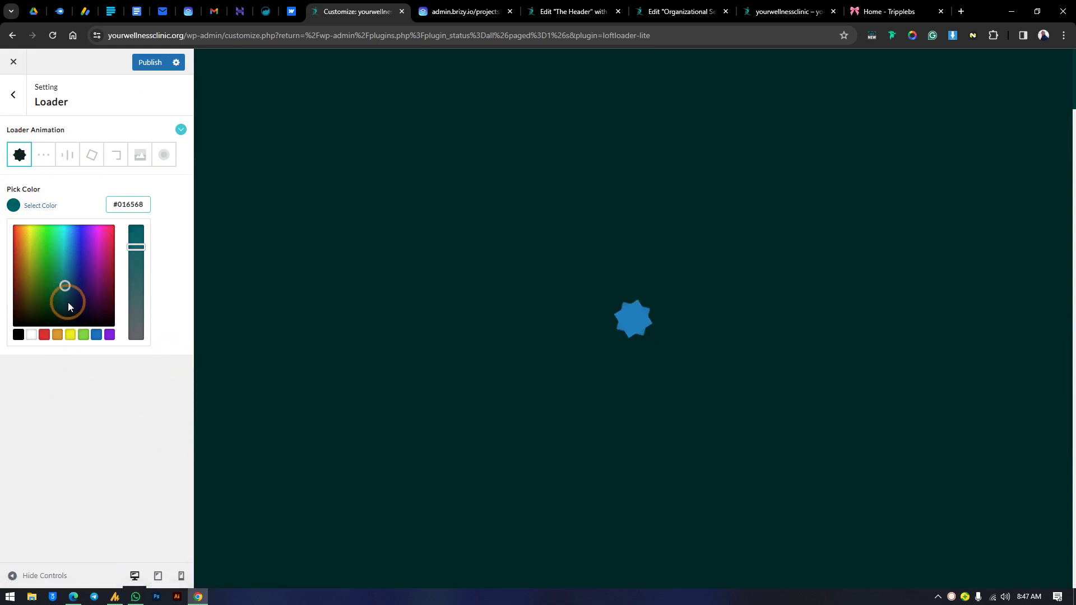
{"action": "left_click", "coordinate": [653, 350]}
{"action": "left_click", "coordinate": [874, 372]}
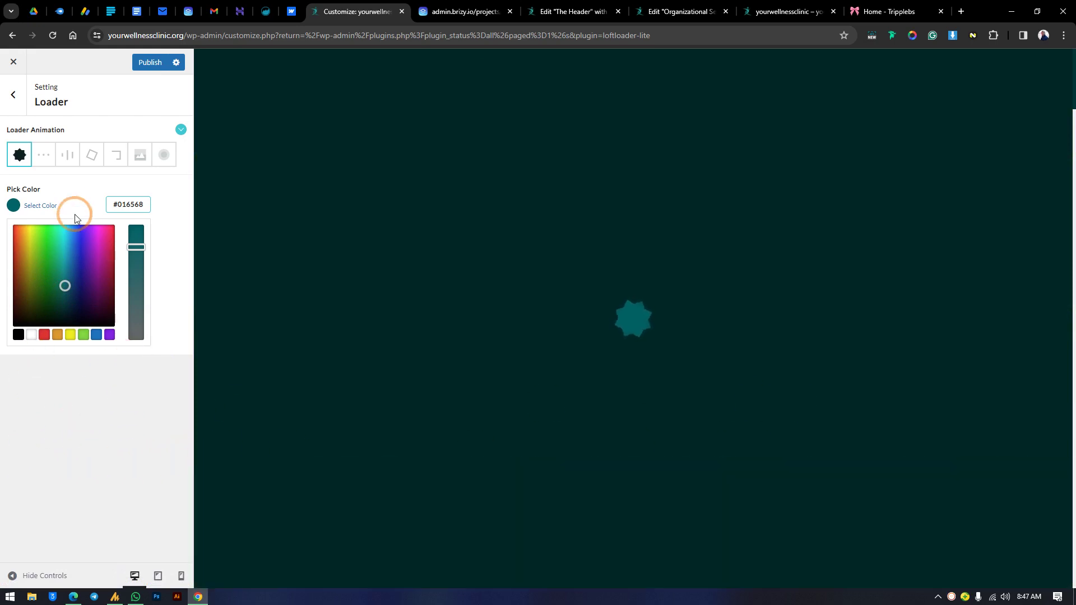
{"action": "left_click", "coordinate": [48, 159]}
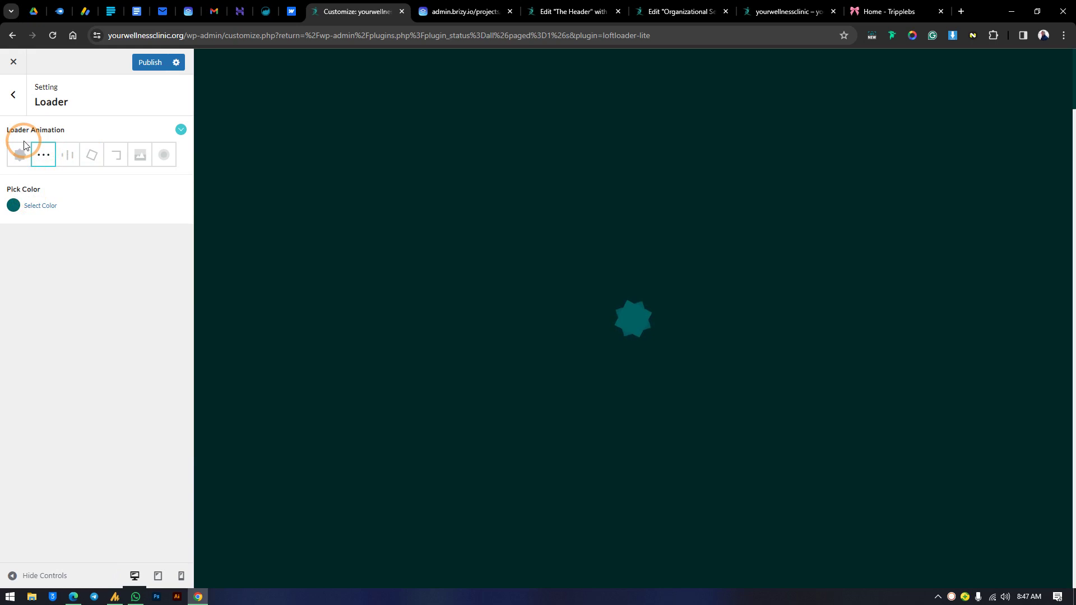
Switch the LoftLoader animation from circle to the image type, shown at 76 px width
{"action": "left_click", "coordinate": [47, 167]}
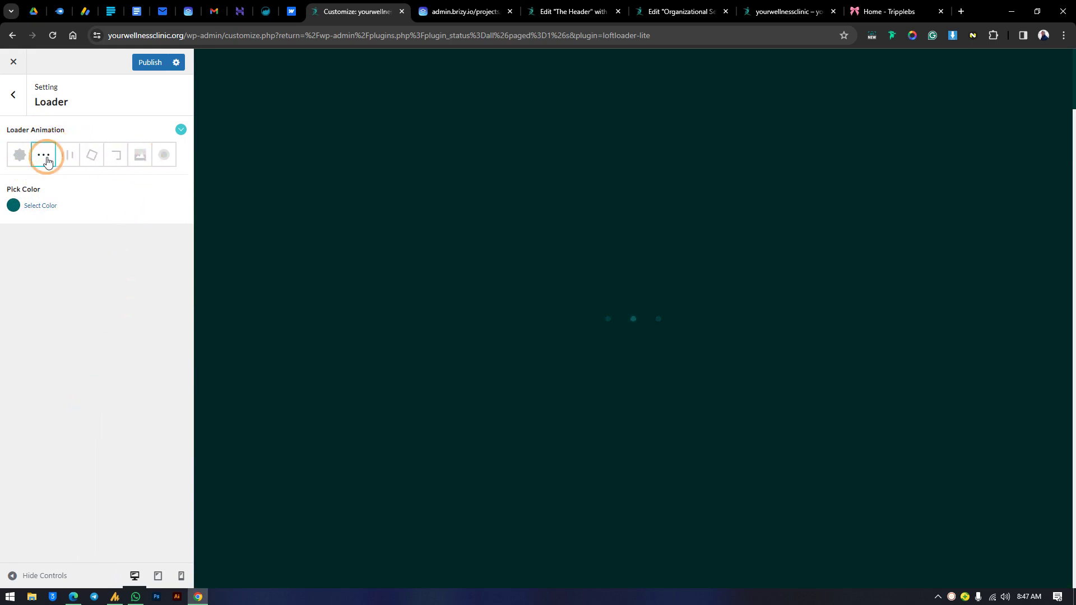
{"action": "left_click", "coordinate": [165, 158]}
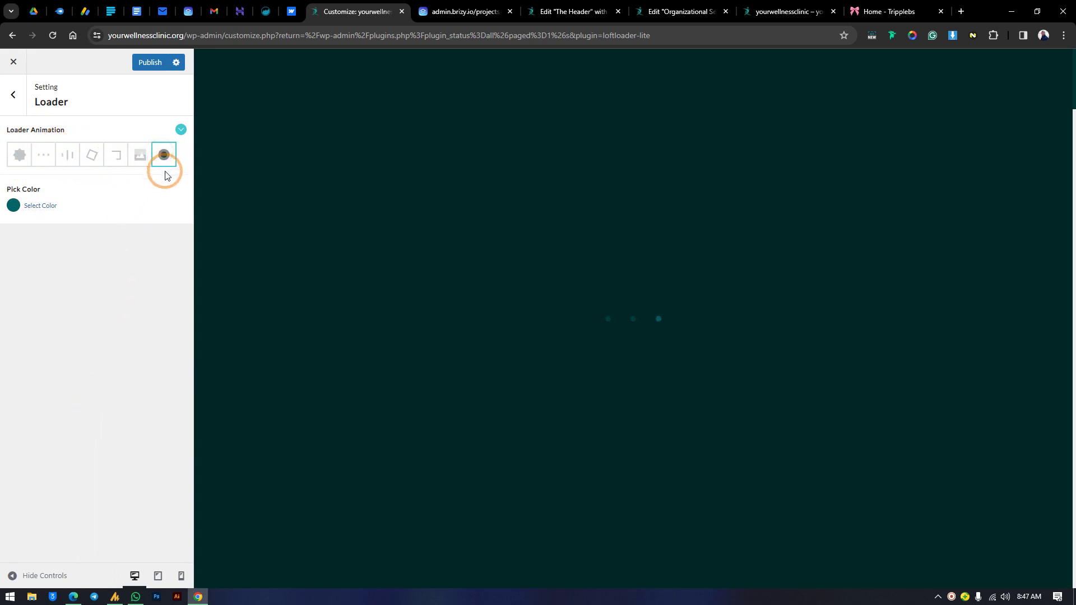
{"action": "left_click", "coordinate": [140, 159]}
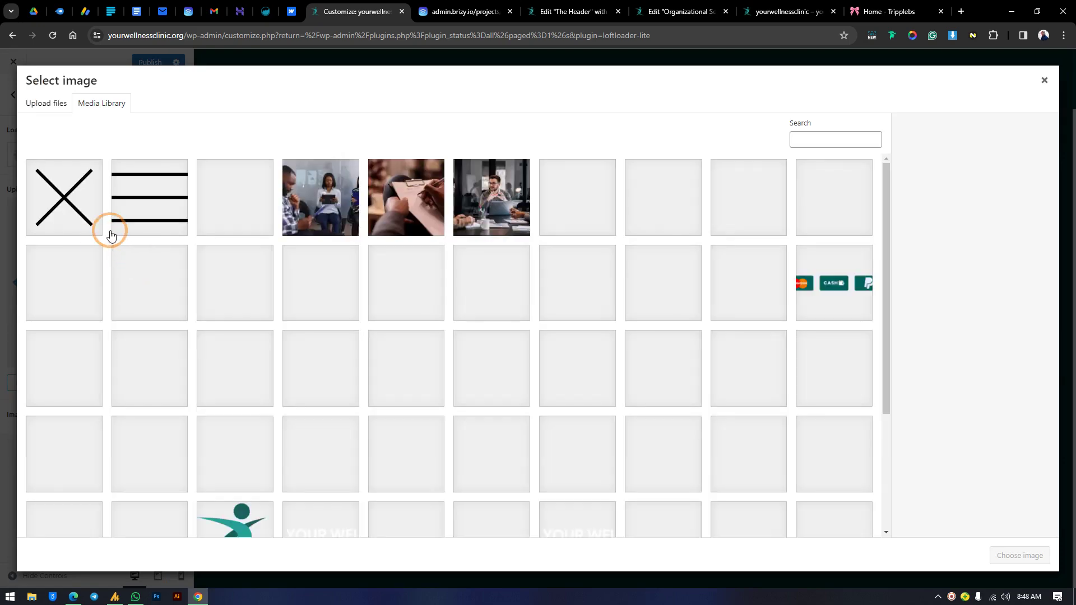
Choose the teal clinic logo cropped-rfgr.png from the Media Library as the loader image
{"action": "scroll", "coordinate": [542, 295], "scroll_direction": "down", "scroll_amount": 3}
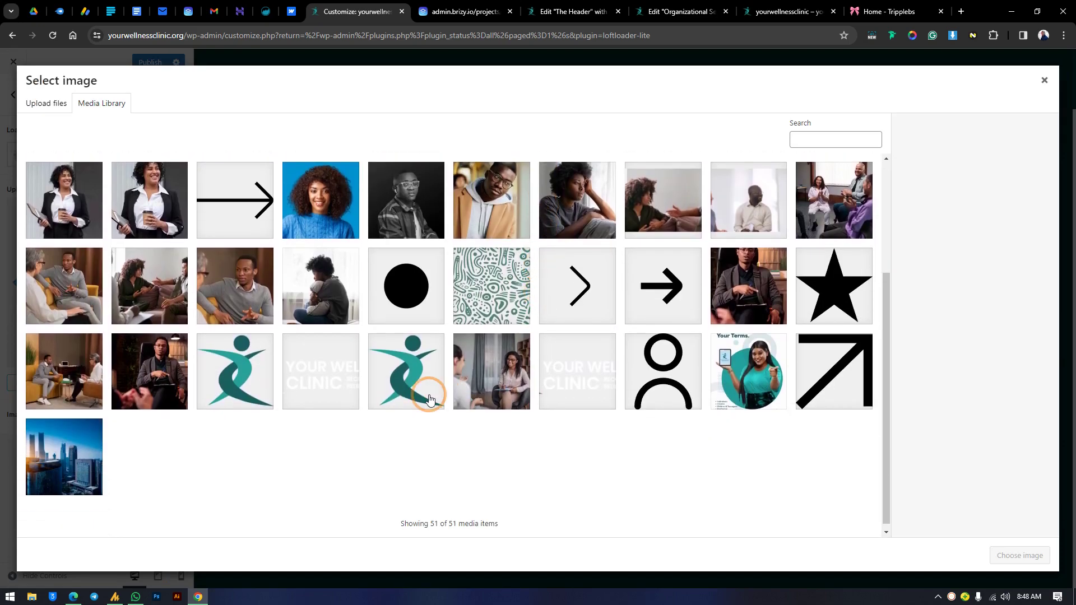
{"action": "left_click", "coordinate": [233, 367]}
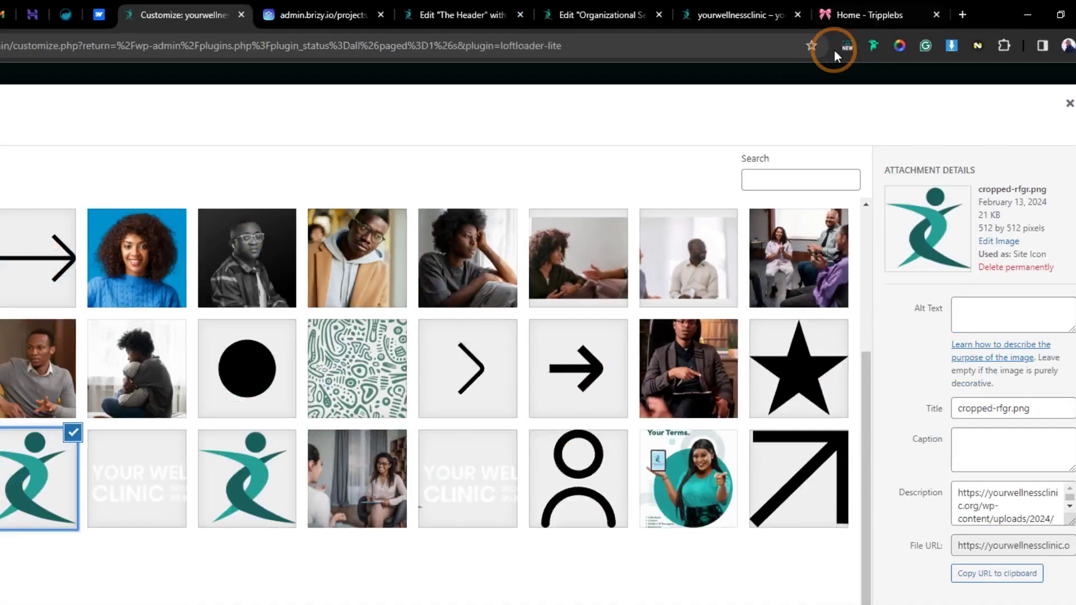
{"action": "left_click", "coordinate": [547, 53]}
{"action": "left_click", "coordinate": [52, 36]}
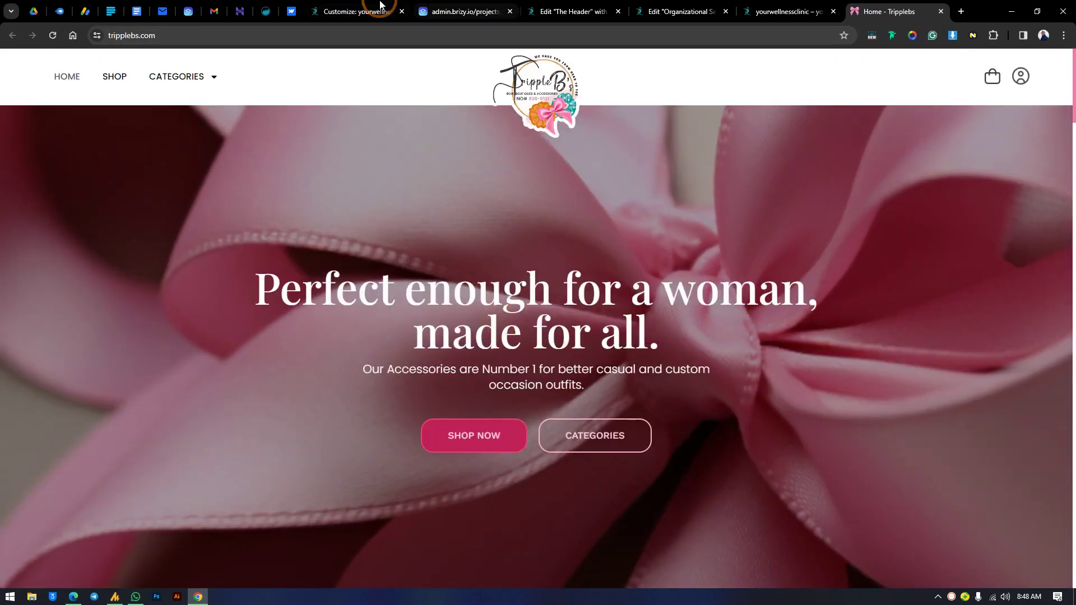
{"action": "left_click", "coordinate": [353, 12]}
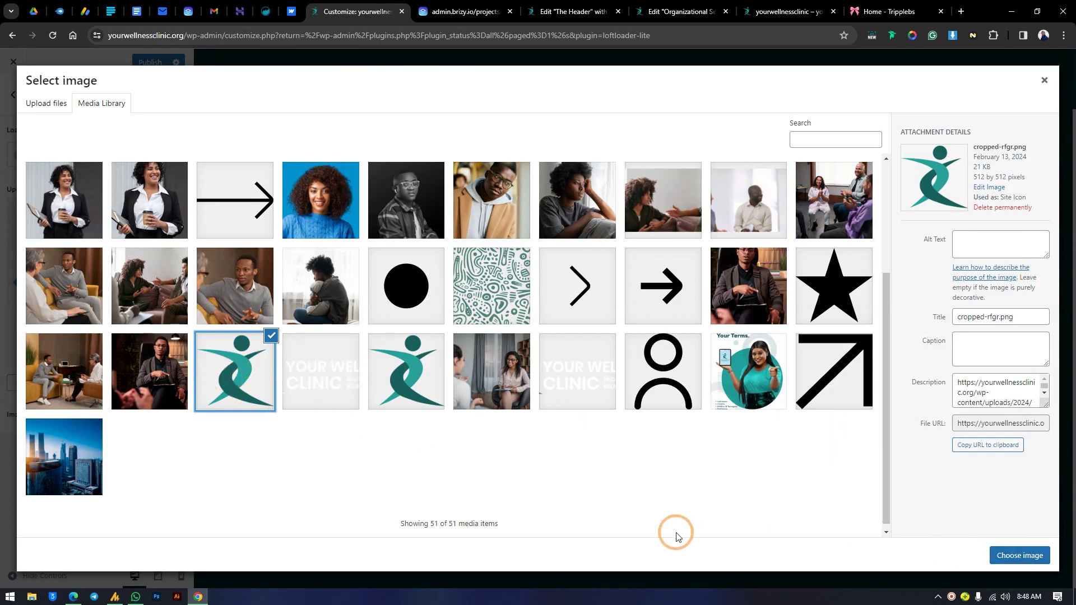
{"action": "left_click", "coordinate": [993, 565]}
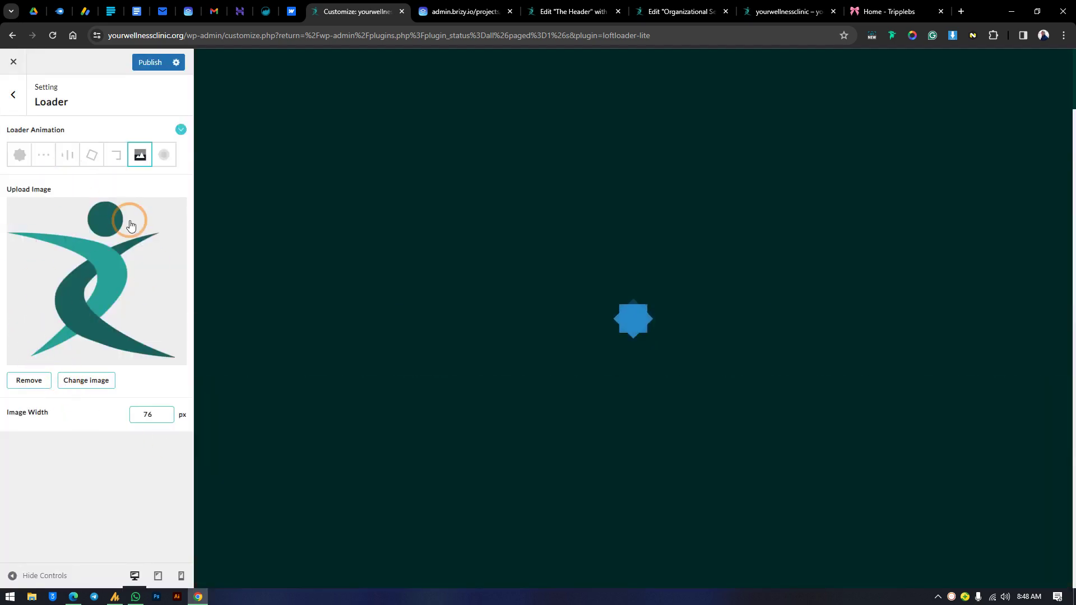
Change the loader Image Width from 76 to 100 px
{"action": "left_click", "coordinate": [36, 420]}
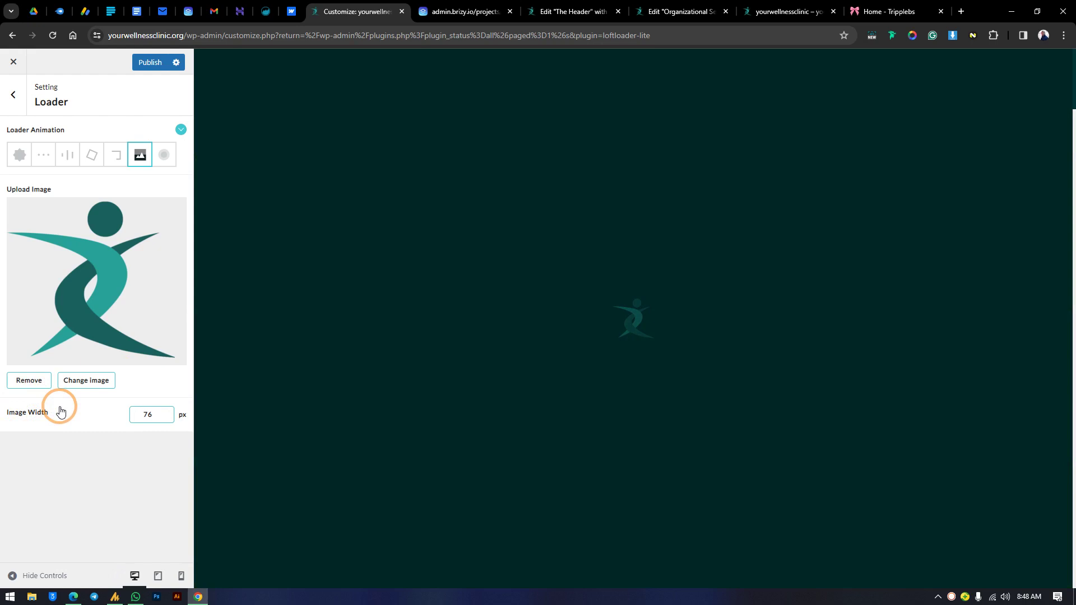
{"action": "double_click", "coordinate": [154, 414]}
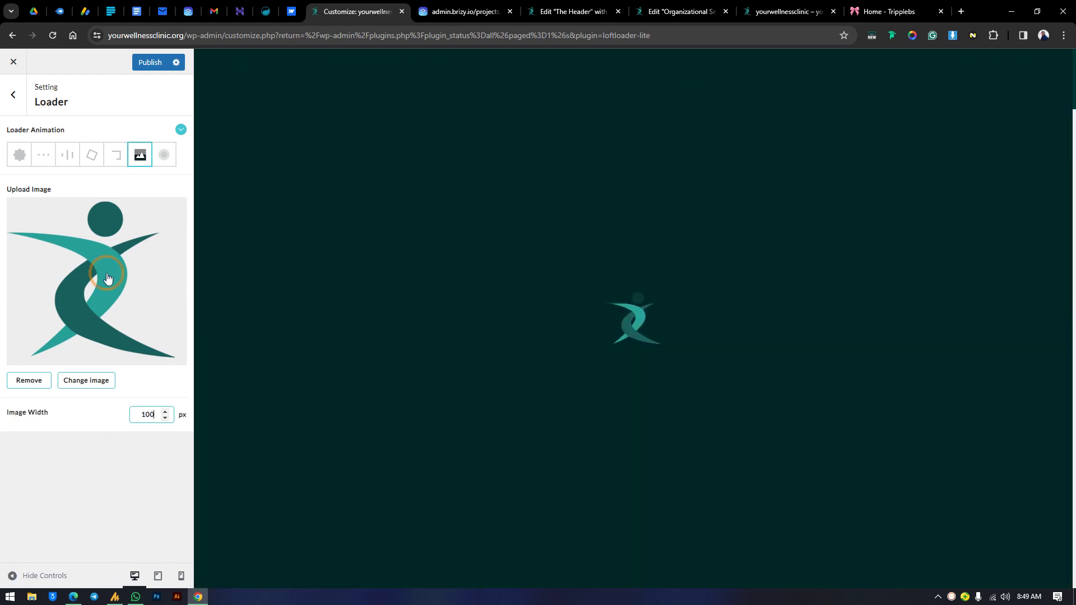
Under More > Close Button, show the close button after 10 seconds
{"action": "left_click", "coordinate": [13, 94]}
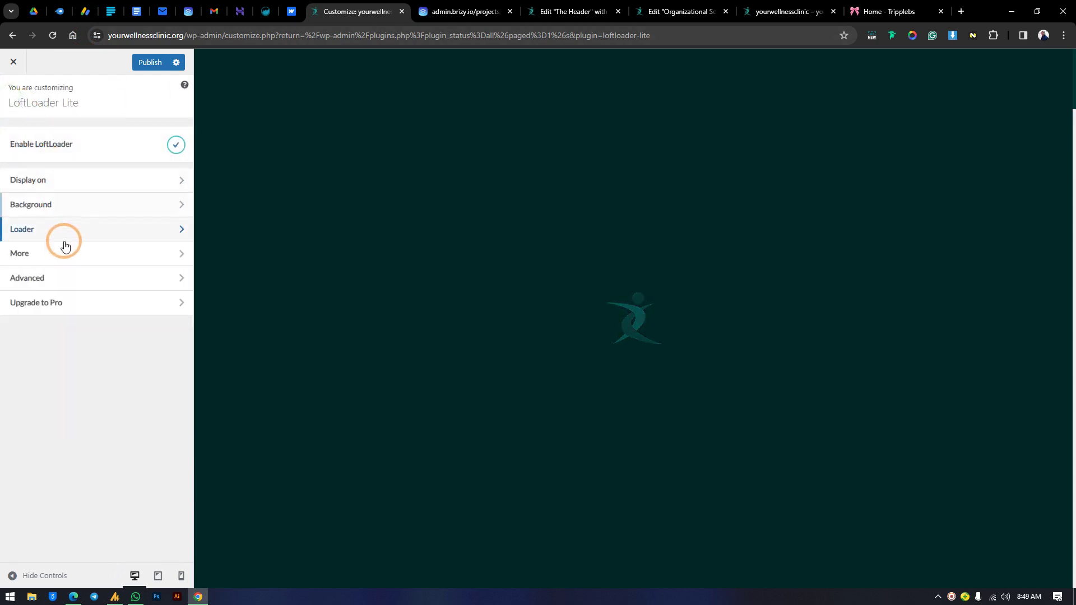
{"action": "left_click", "coordinate": [49, 257]}
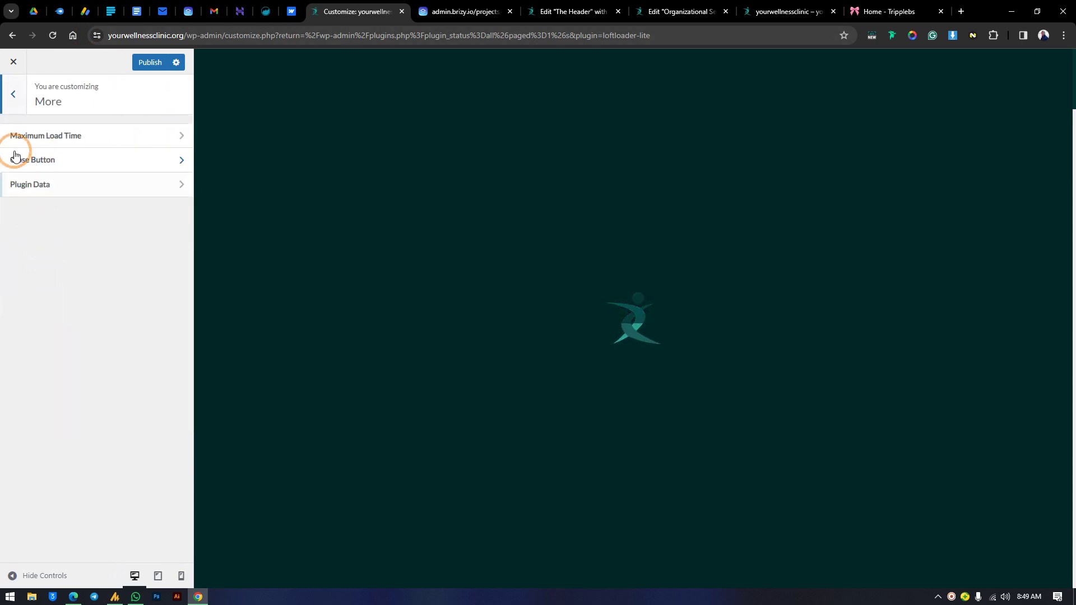
{"action": "left_click", "coordinate": [75, 135]}
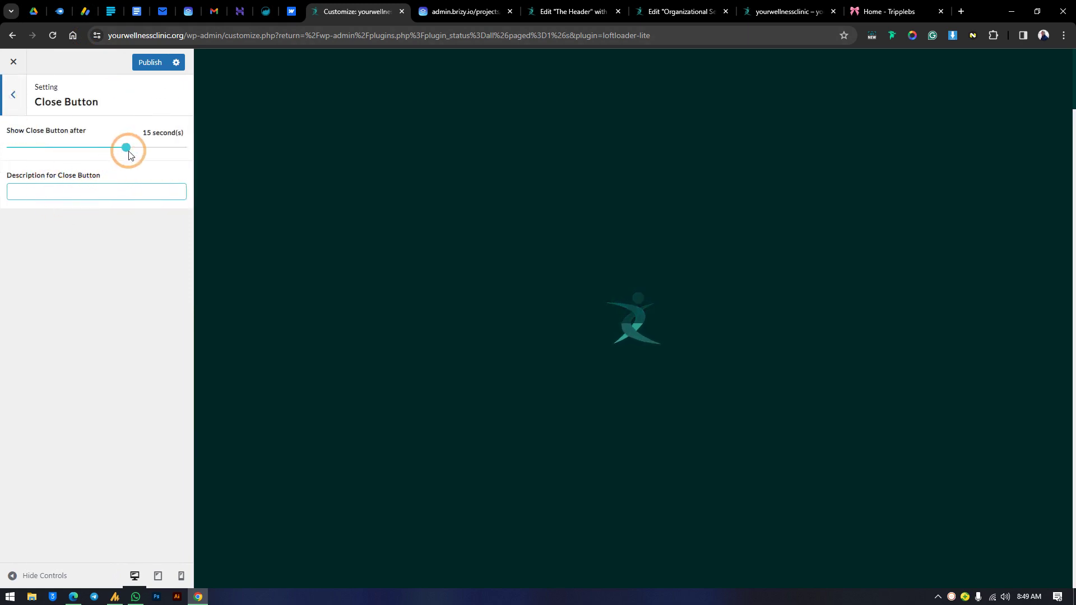
{"action": "left_click_drag", "start_coordinate": [128, 149], "coordinate": [64, 160]}
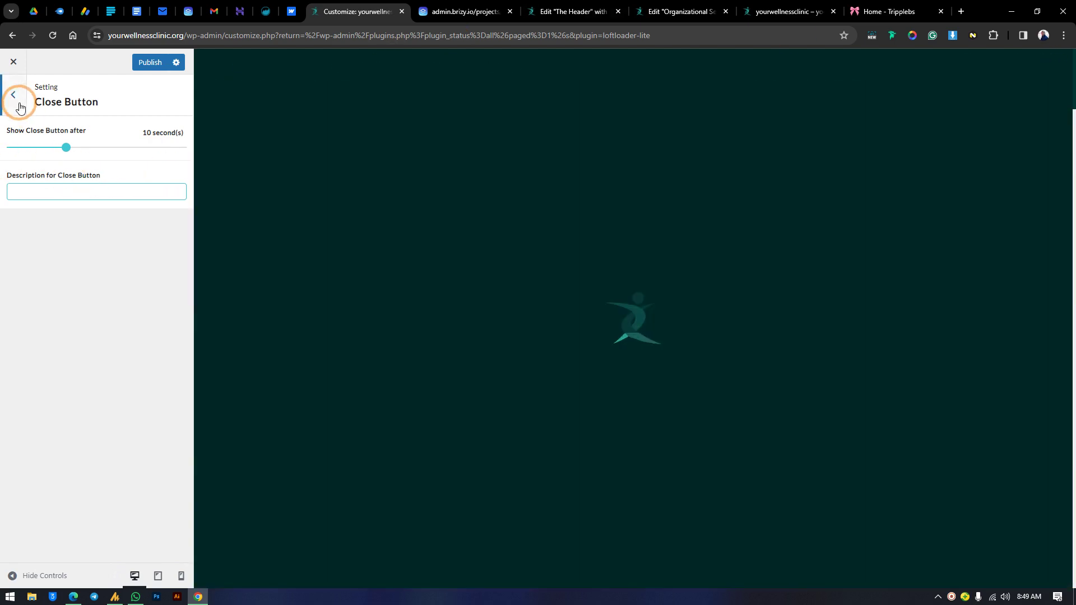
{"action": "left_click", "coordinate": [14, 96]}
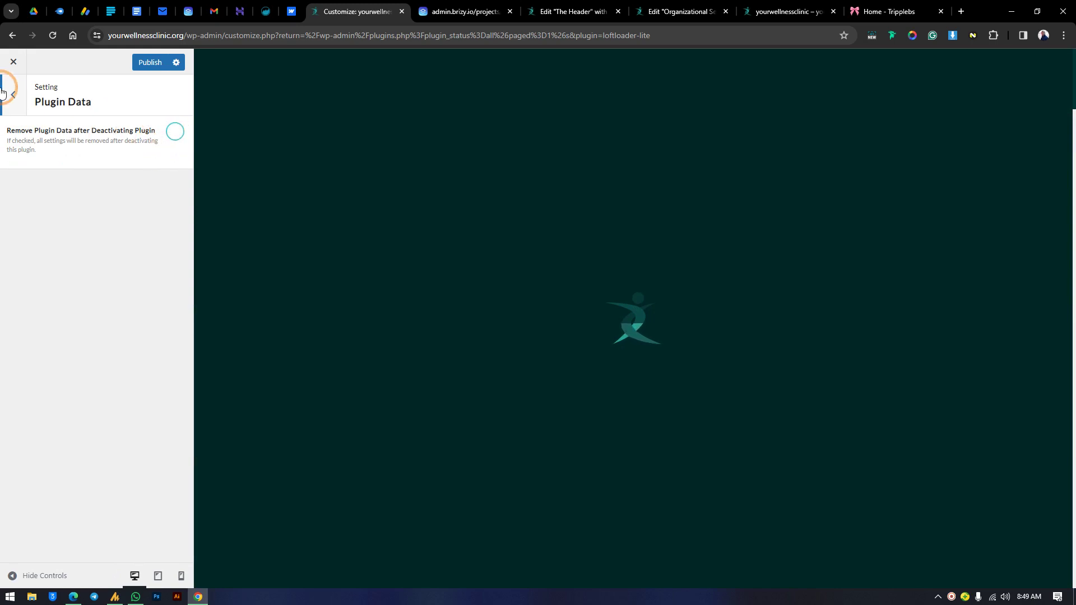
Publish the LoftLoader customizations and return to the clinic's live homepage
{"action": "left_click", "coordinate": [7, 98]}
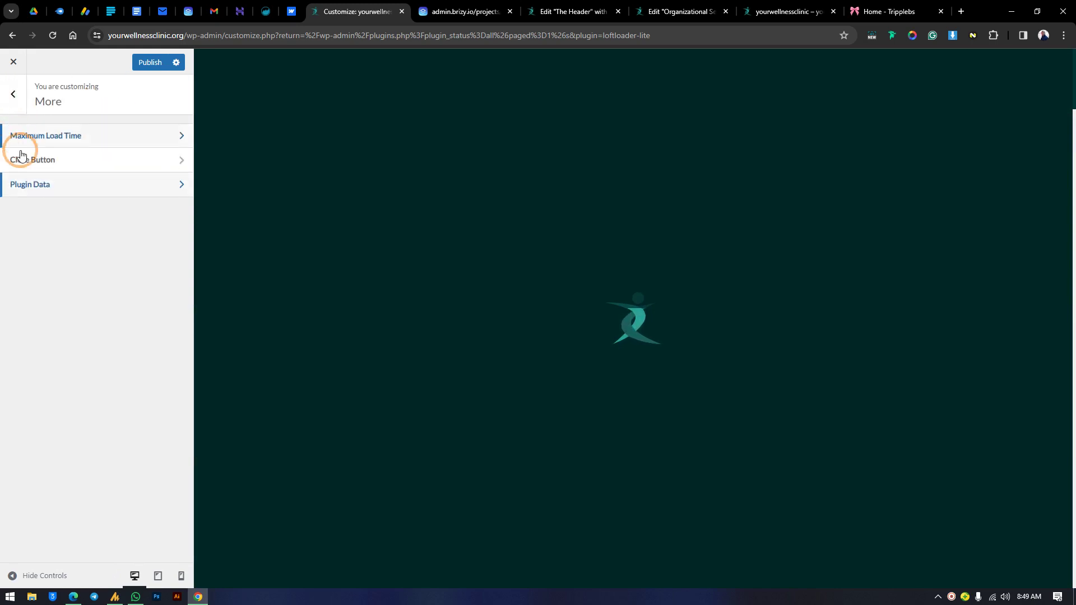
{"action": "left_click", "coordinate": [10, 92]}
{"action": "left_click", "coordinate": [59, 278]}
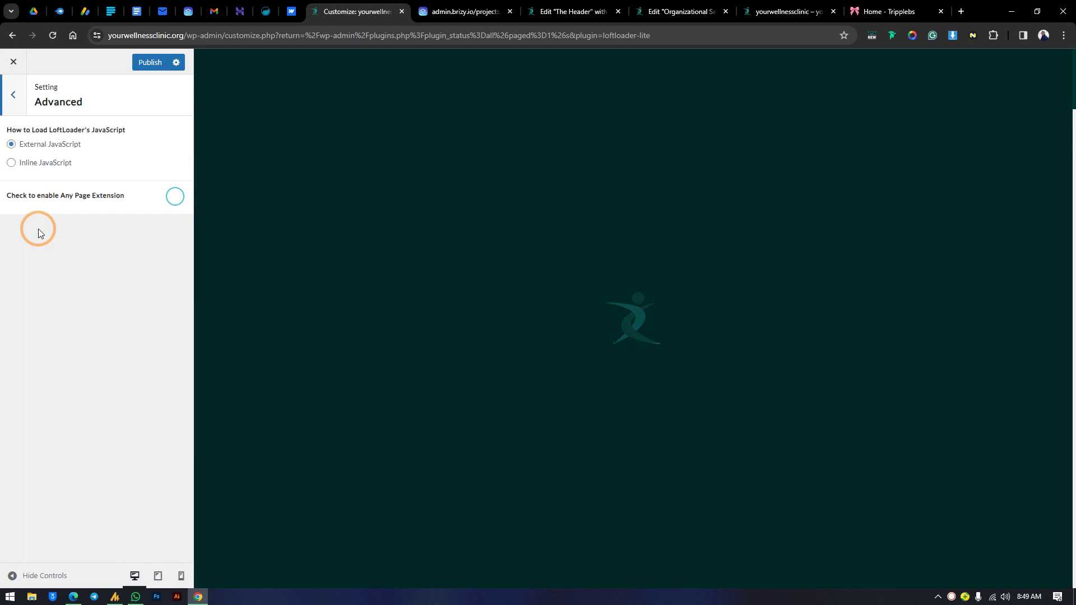
{"action": "left_click", "coordinate": [13, 93]}
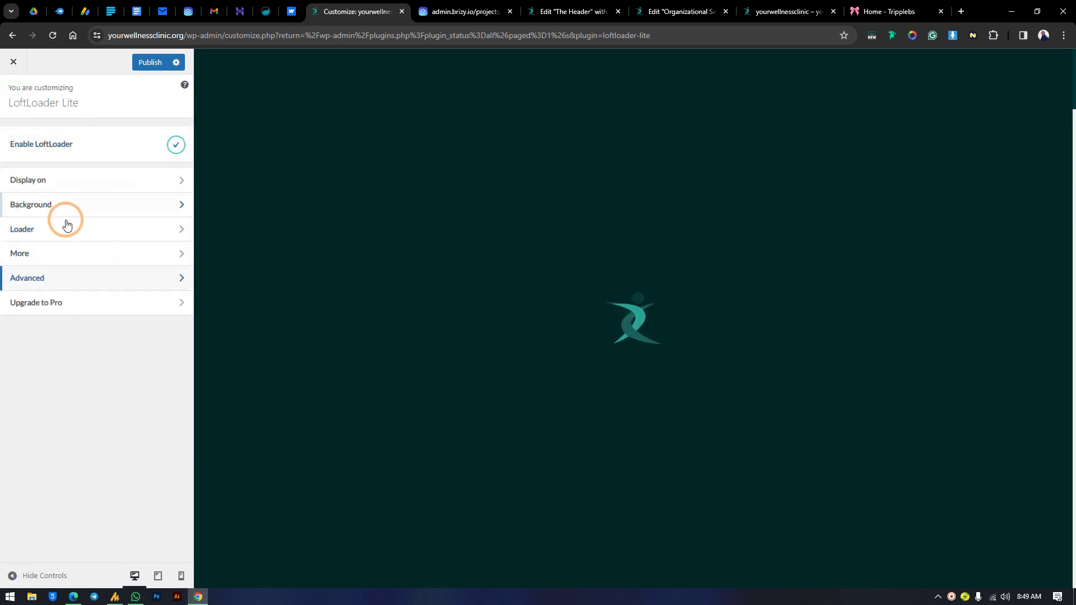
{"action": "left_click", "coordinate": [150, 62]}
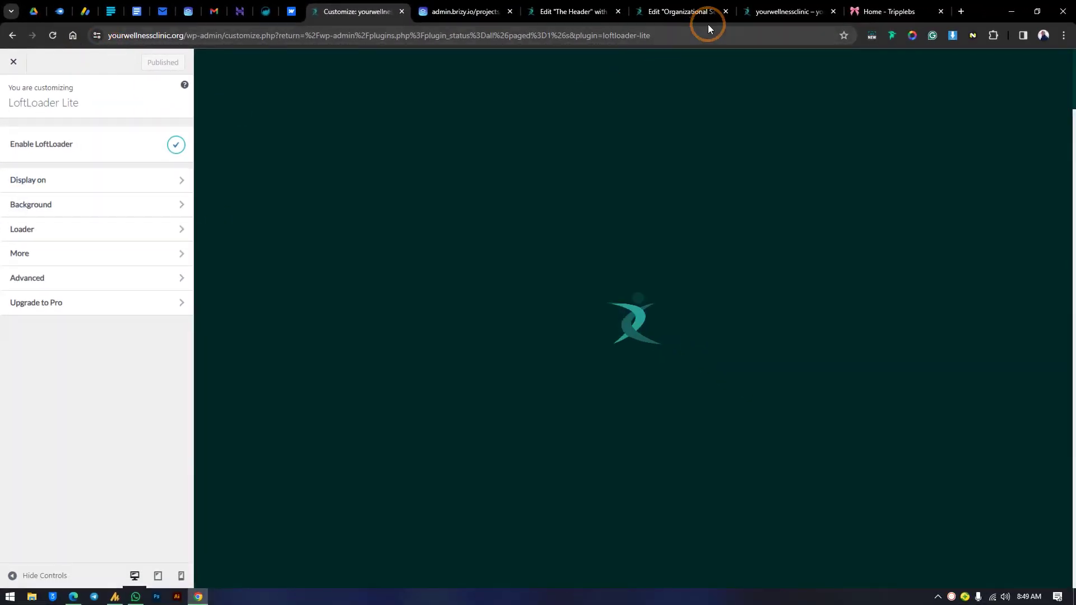
{"action": "left_click", "coordinate": [796, 11]}
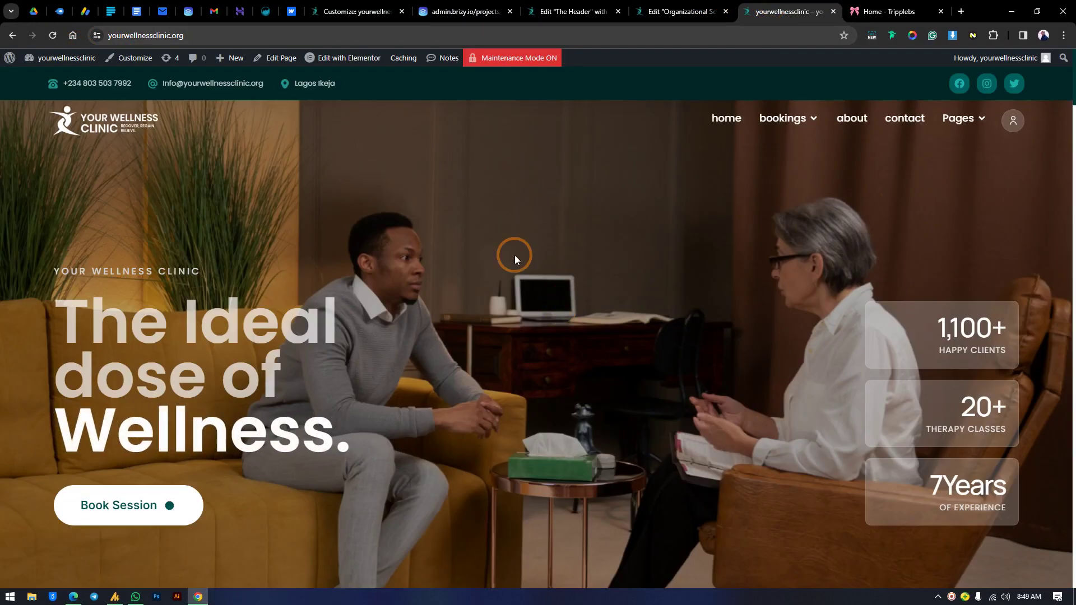
{"action": "left_click", "coordinate": [50, 39]}
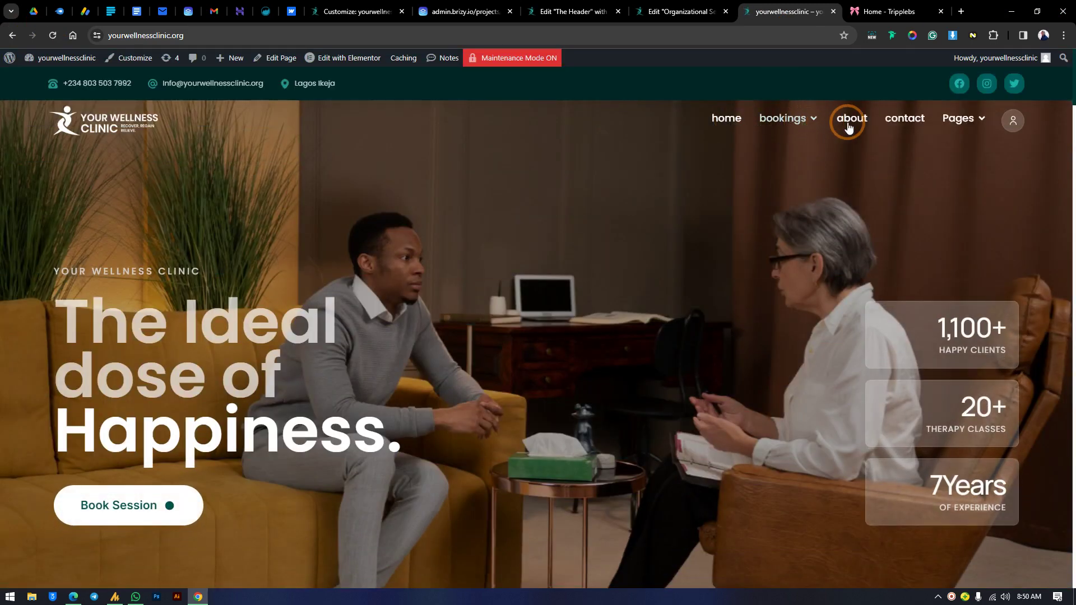
{"action": "mouse_move", "coordinate": [800, 125]}
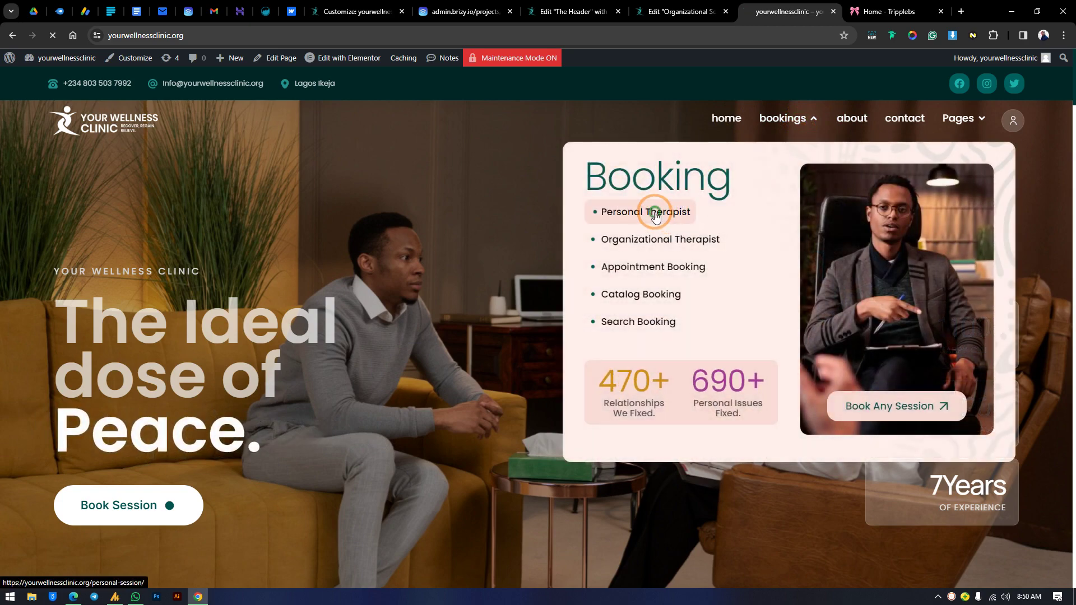
{"action": "left_click", "coordinate": [641, 211]}
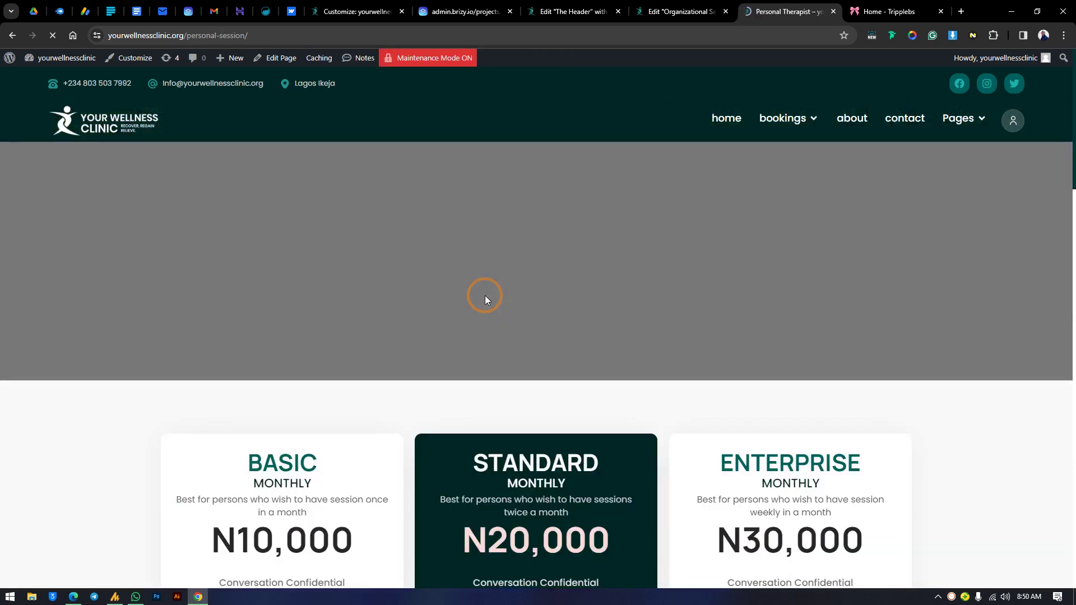
{"action": "scroll", "coordinate": [384, 355], "scroll_direction": "down", "scroll_amount": 8}
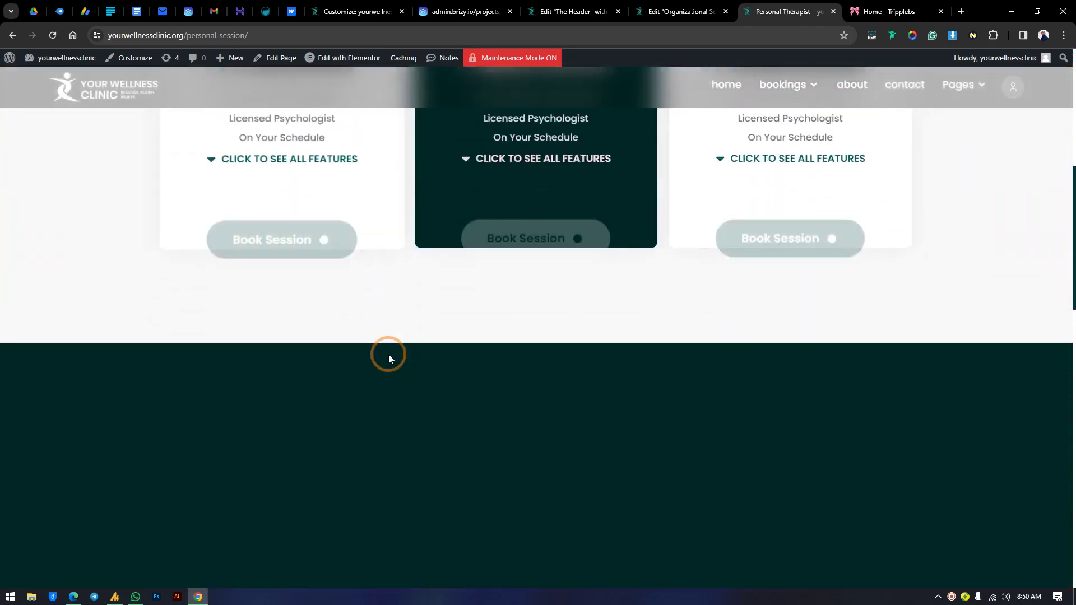
{"action": "scroll", "coordinate": [388, 356], "scroll_direction": "down", "scroll_amount": 12}
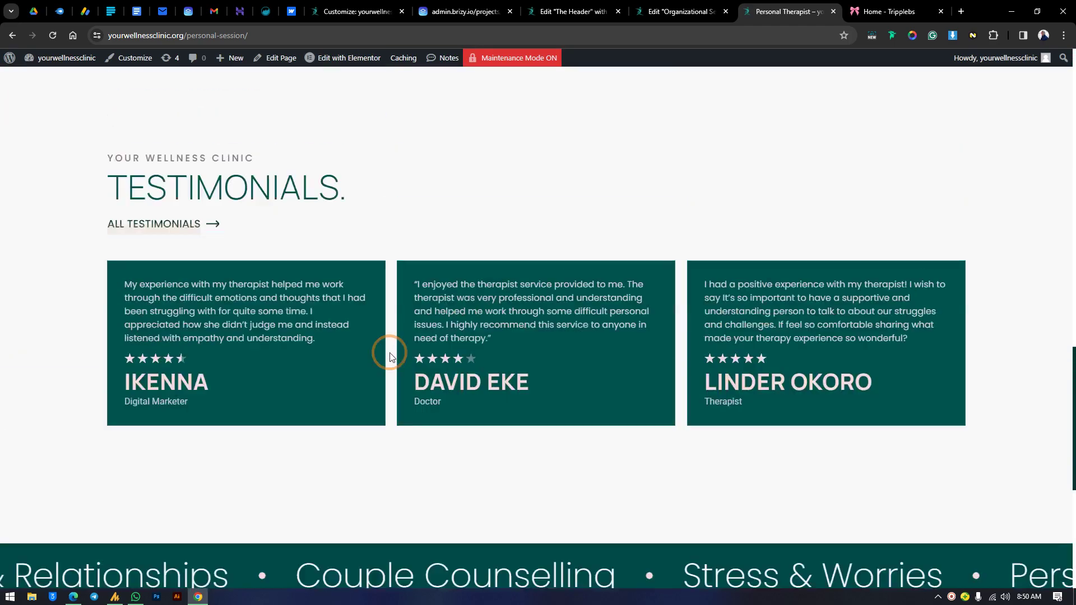
{"action": "key", "text": "F5"}
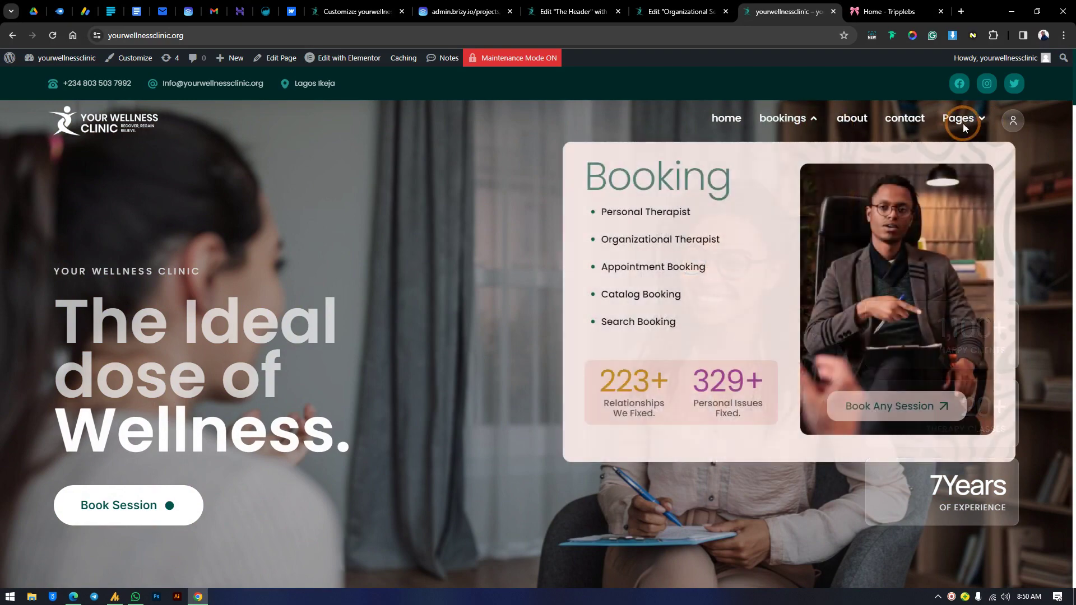
{"action": "mouse_move", "coordinate": [1013, 121]}
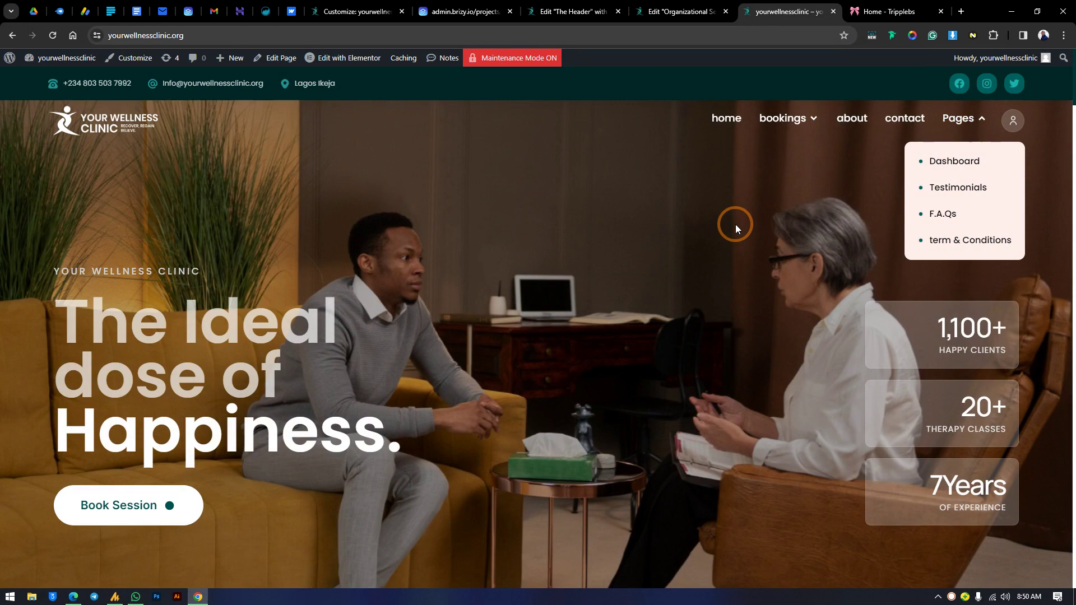
{"action": "left_click", "coordinate": [718, 232]}
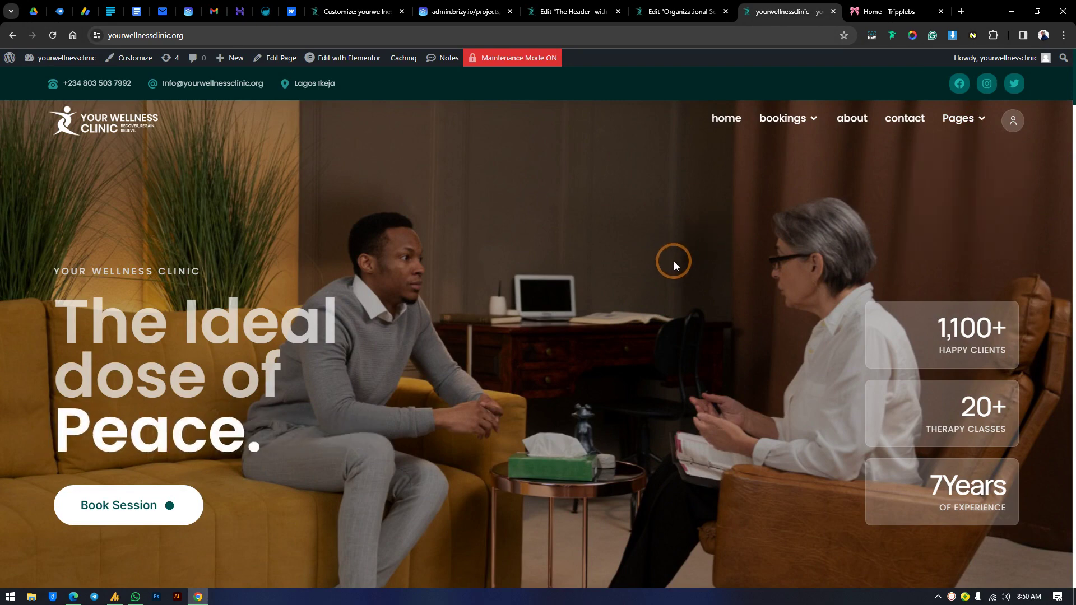